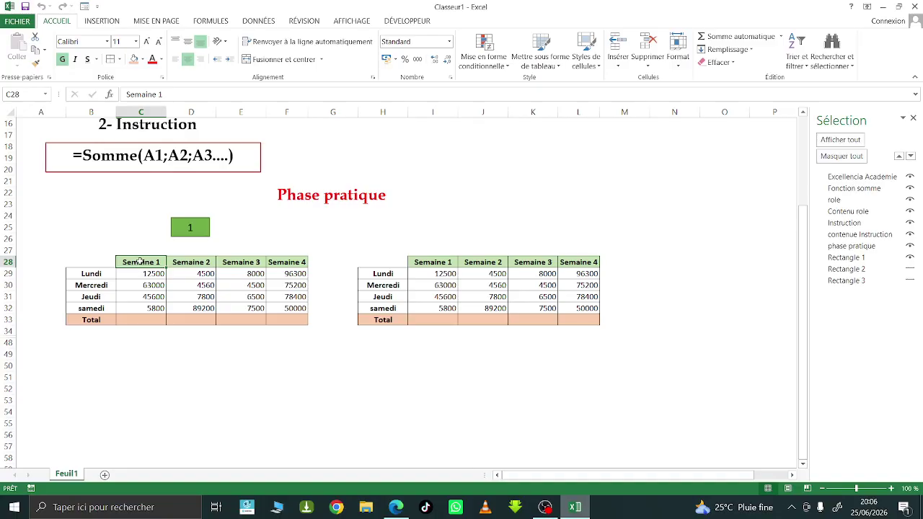
- Examine the two weekly tables and the Total row cells for Semaine 1 to Semaine 4 in the first table
left_click_drag(143, 263, 305, 318)
left_click_drag(445, 275, 574, 315)
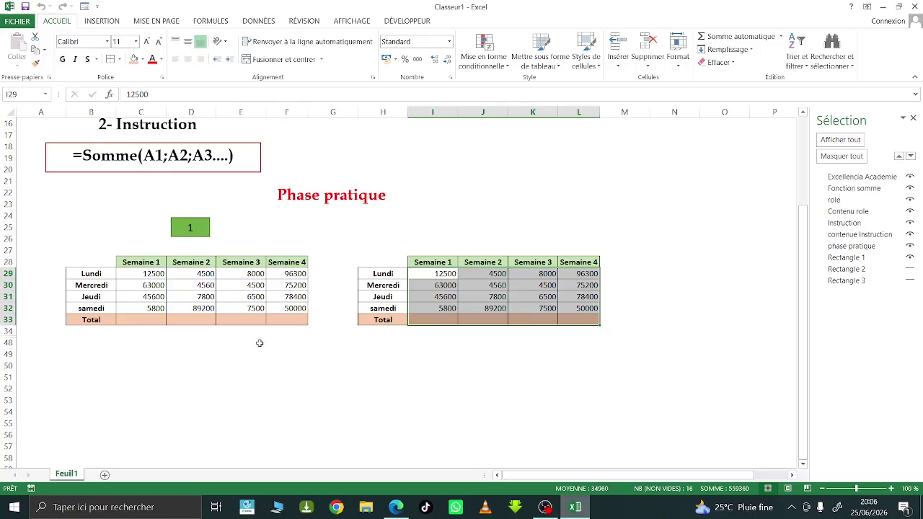
left_click(238, 321)
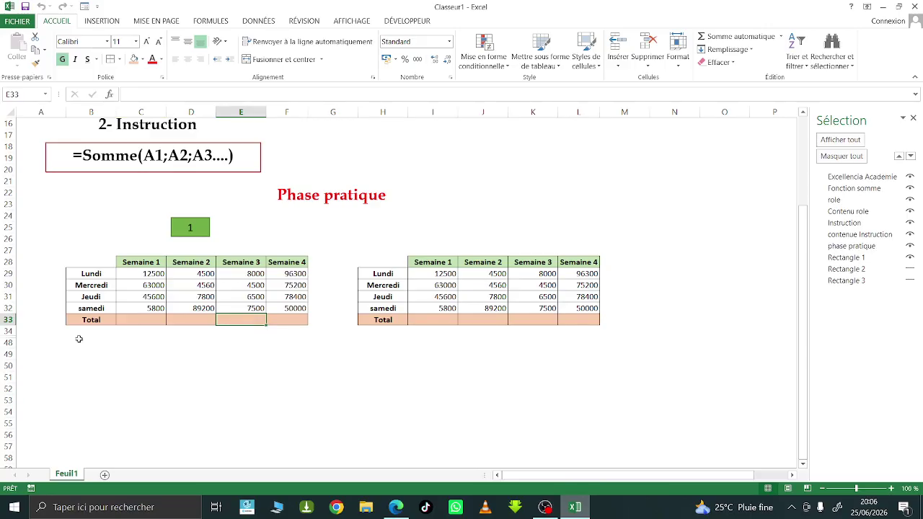
left_click(138, 320)
left_click(187, 322)
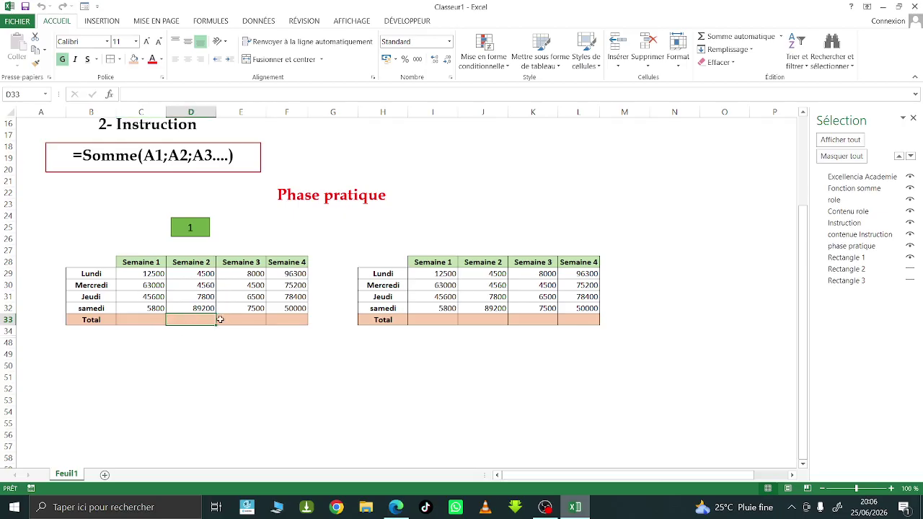
left_click(226, 320)
left_click(294, 323)
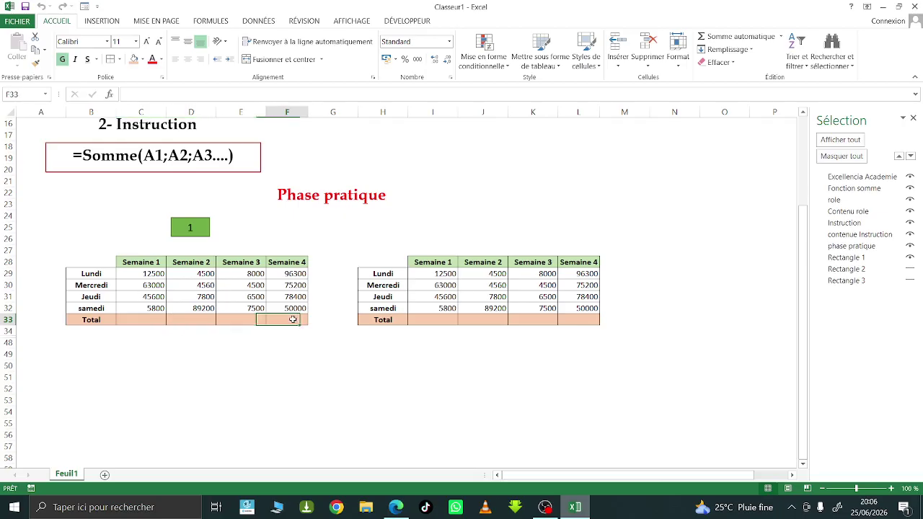
left_click(140, 320)
left_click(191, 319)
left_click(237, 318)
left_click(282, 322)
- Total Semaine 1 of the first table in C33 by adding its cells individually with =C29+C30+C31+C32
left_click(151, 320)
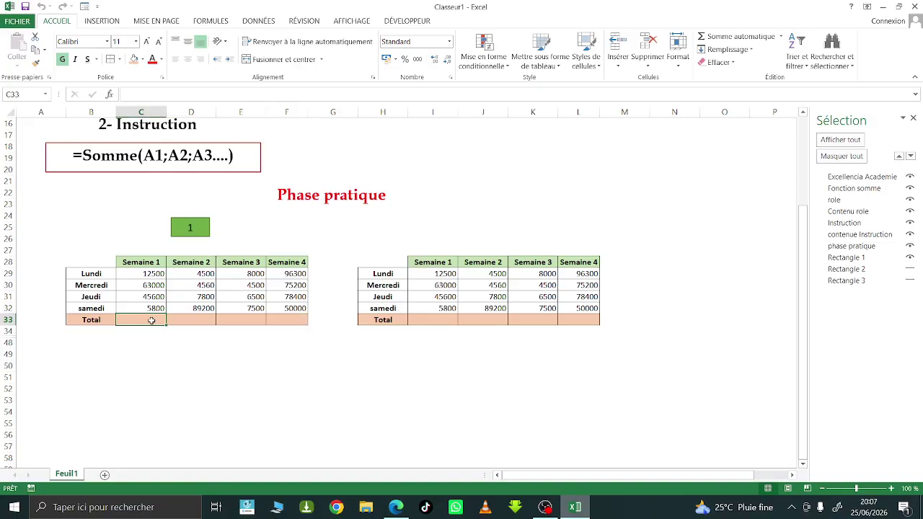
type("=")
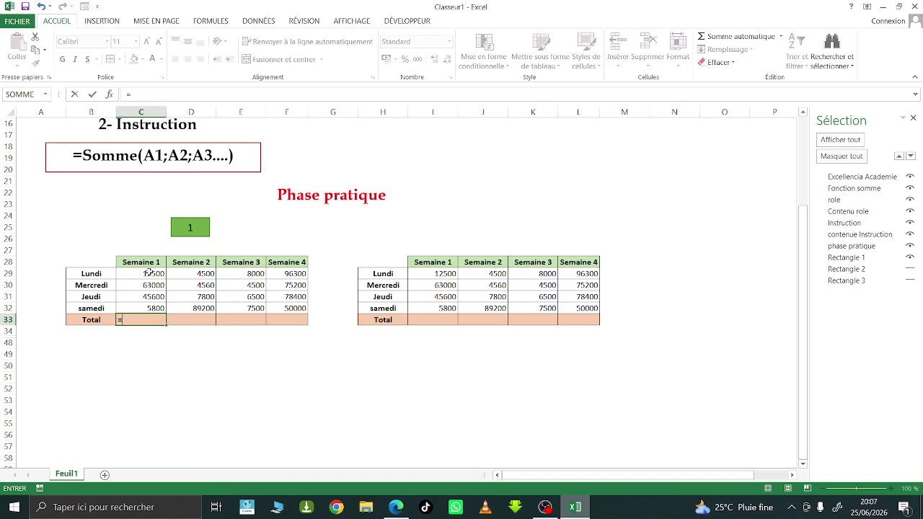
left_click(151, 272)
type("+")
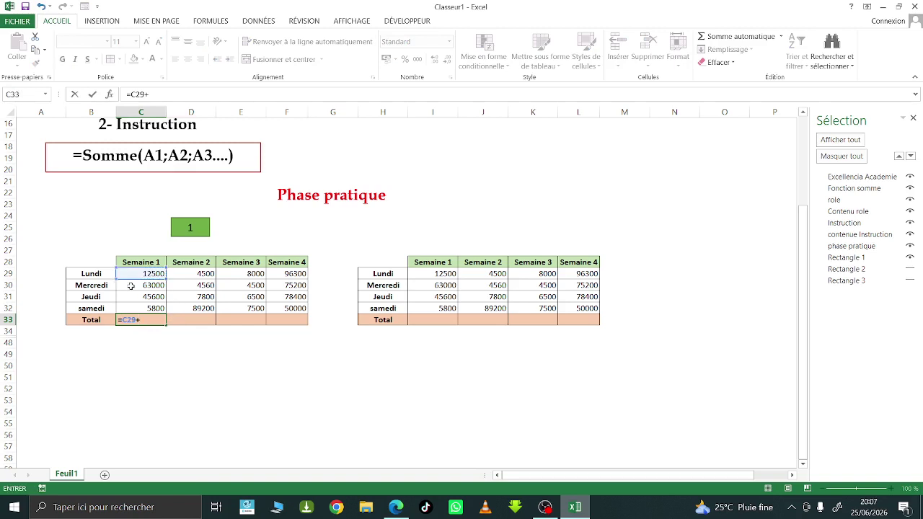
left_click(135, 287)
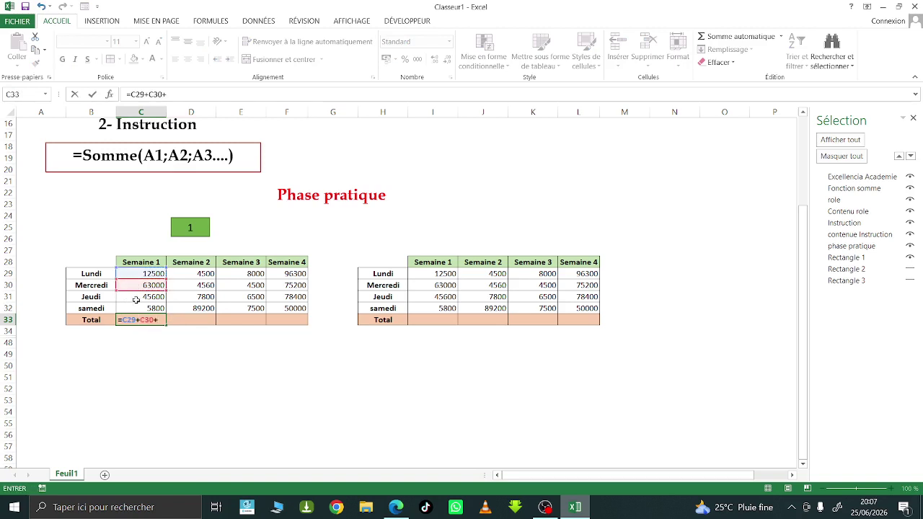
type("+")
left_click(134, 299)
type("+")
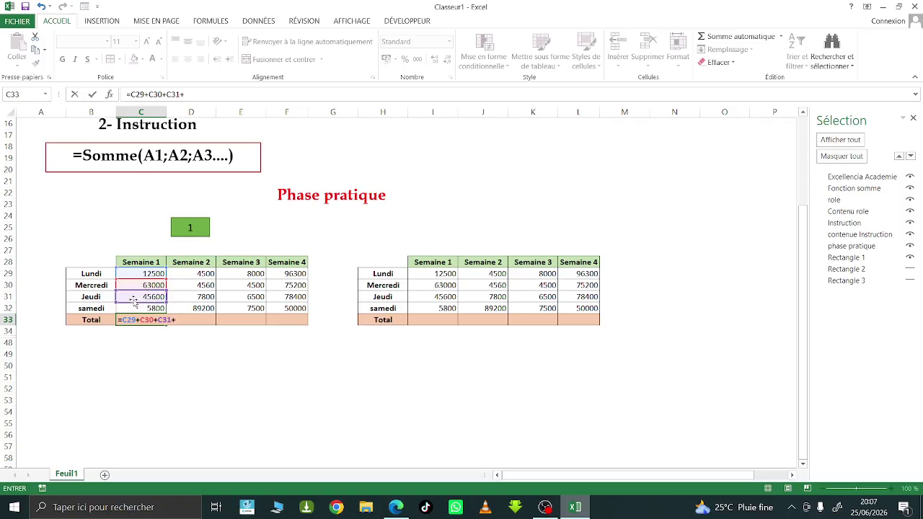
left_click(139, 307)
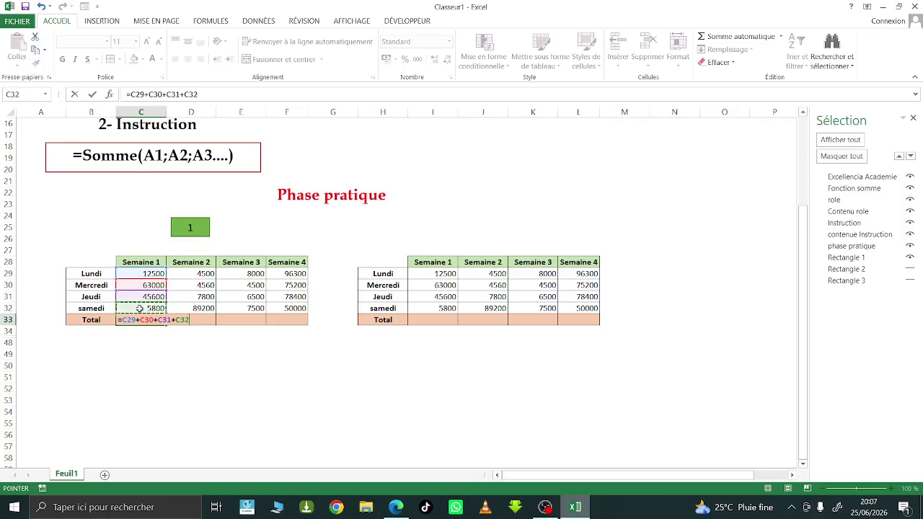
key("Return")
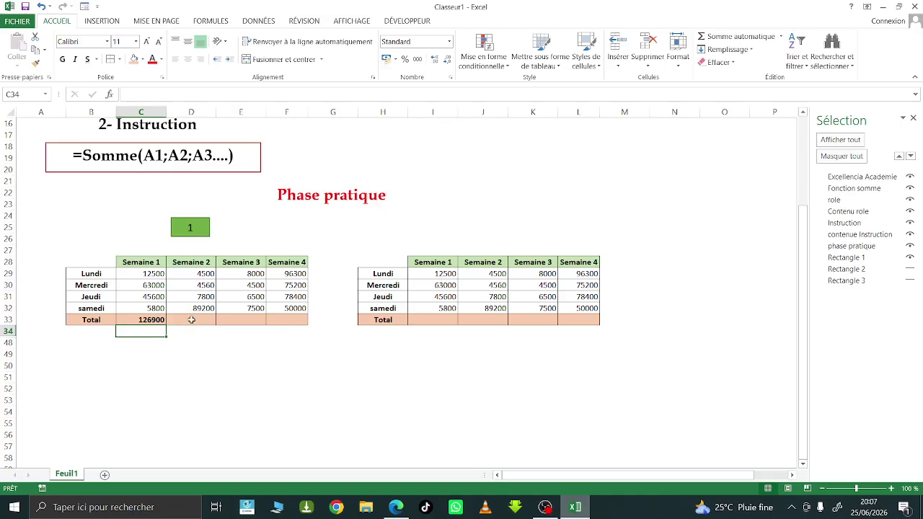
- Review the remaining Total cells of the first table and inspect the cell-by-cell addition formula in C33
left_click(191, 319)
left_click(243, 320)
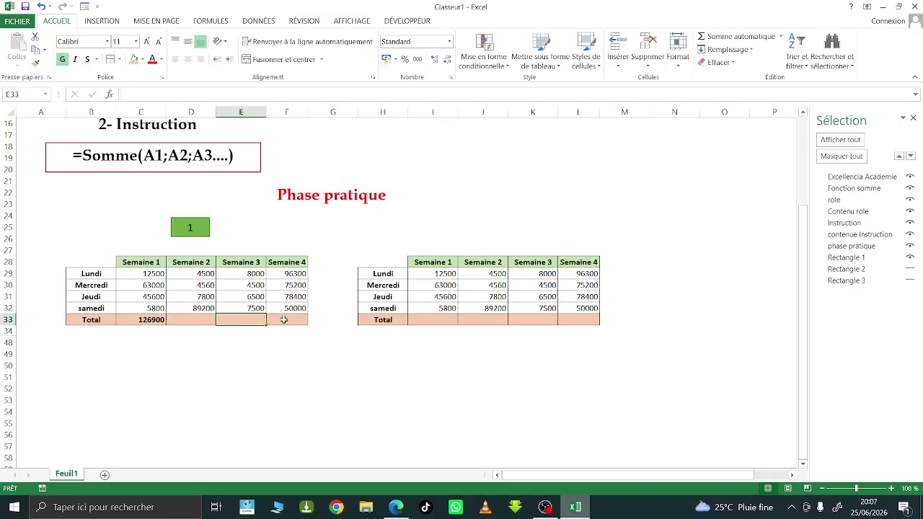
left_click(285, 320)
left_click(157, 319)
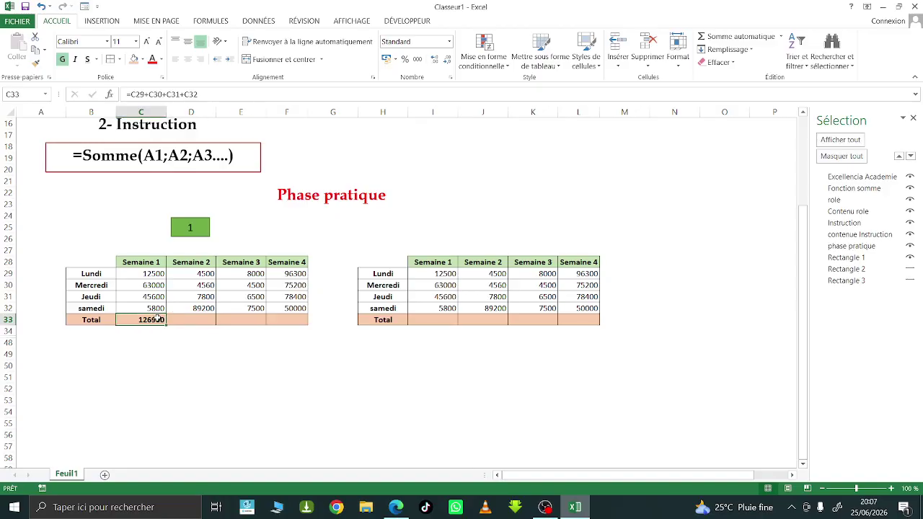
double_click(158, 319)
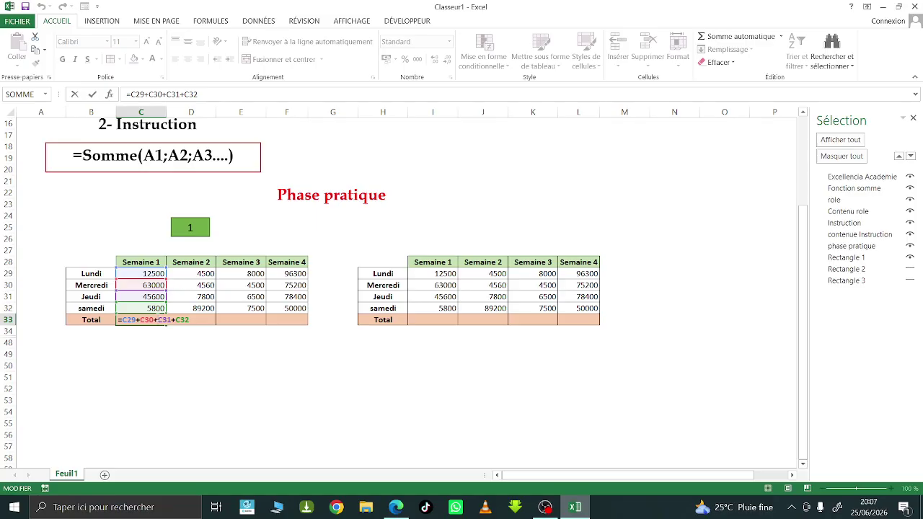
key("Return")
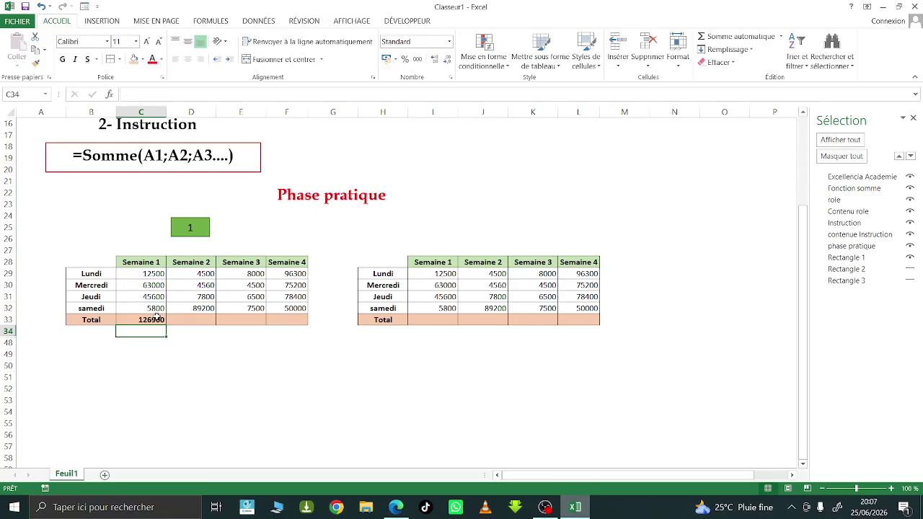
- Total Semaine 2 of the first table in D33 with the formula =SOMME(D29:D32)
left_click(202, 318)
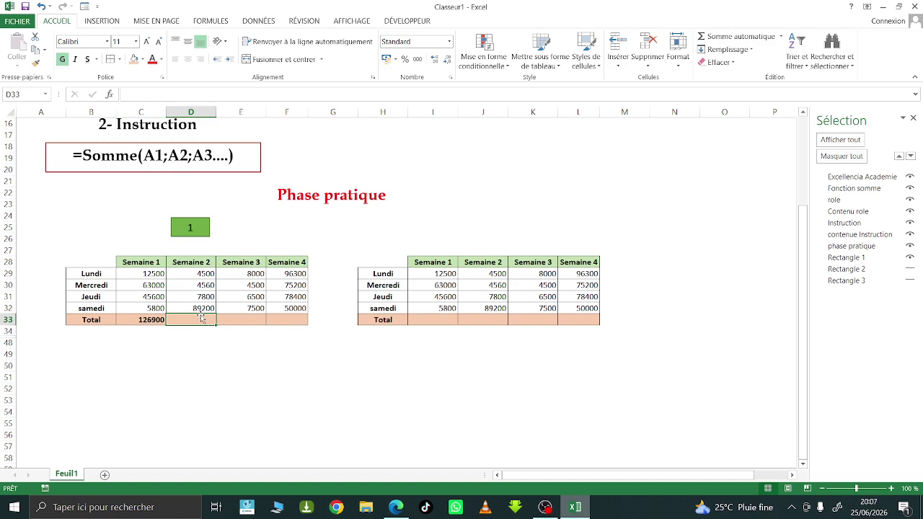
type("=")
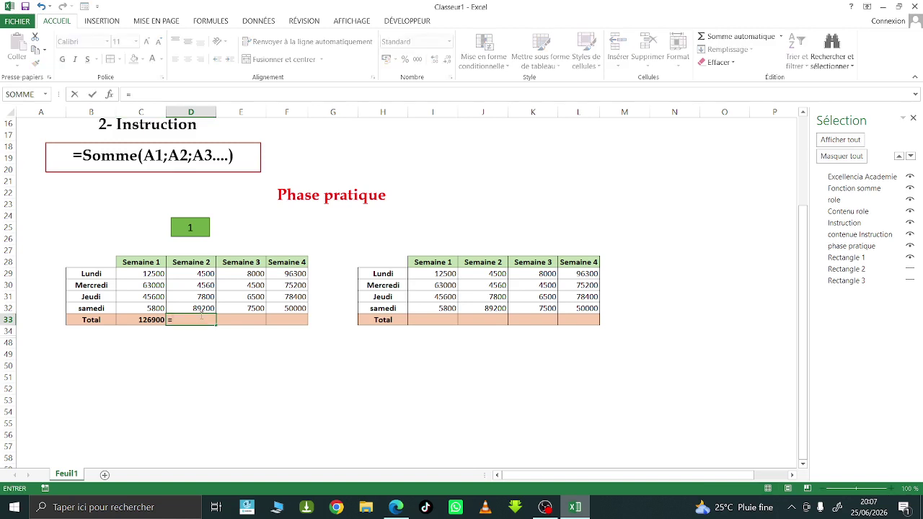
type("som")
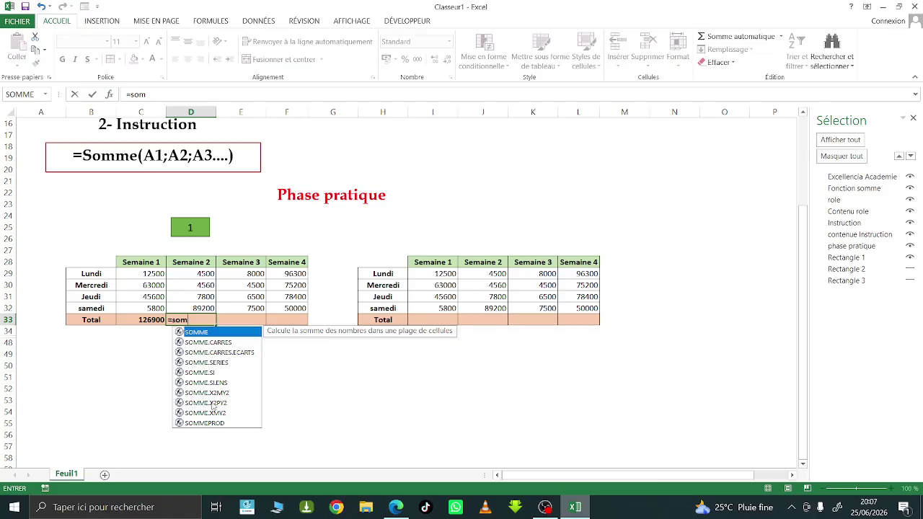
double_click(201, 336)
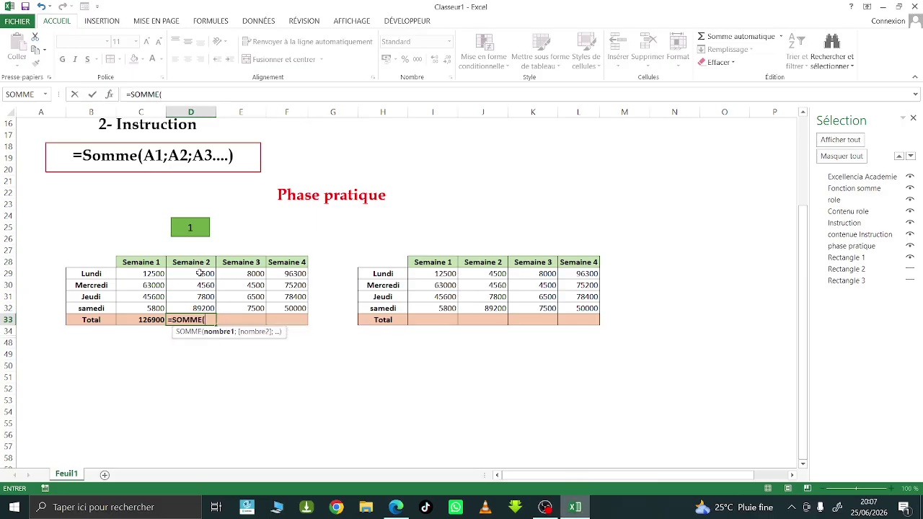
left_click_drag(203, 275, 199, 303)
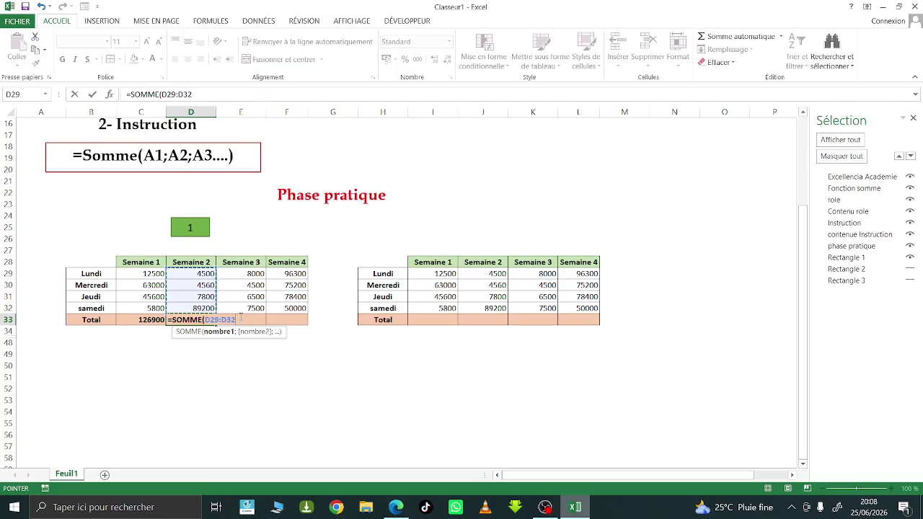
type(")")
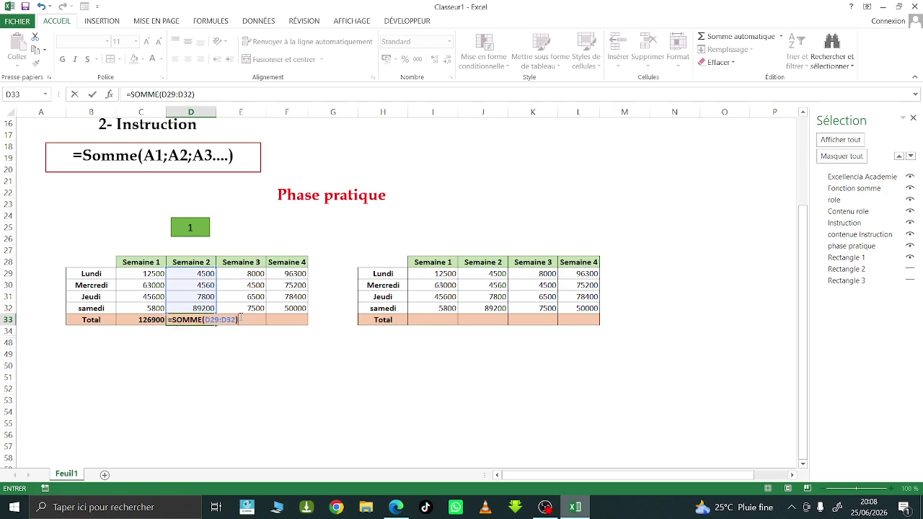
key("Return")
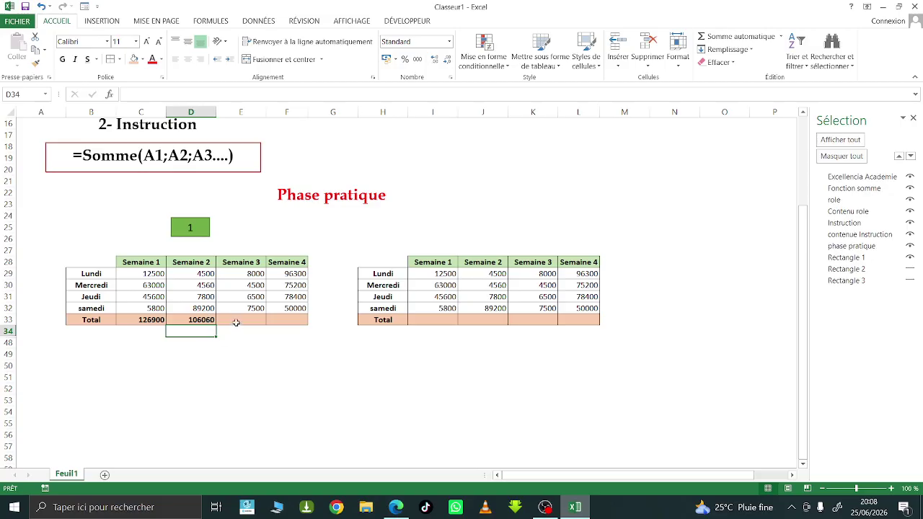
- Fill the SOMME formula from D33 across to the Semaine 3 and Semaine 4 totals, E33:F33
left_click(235, 321)
left_click(294, 322)
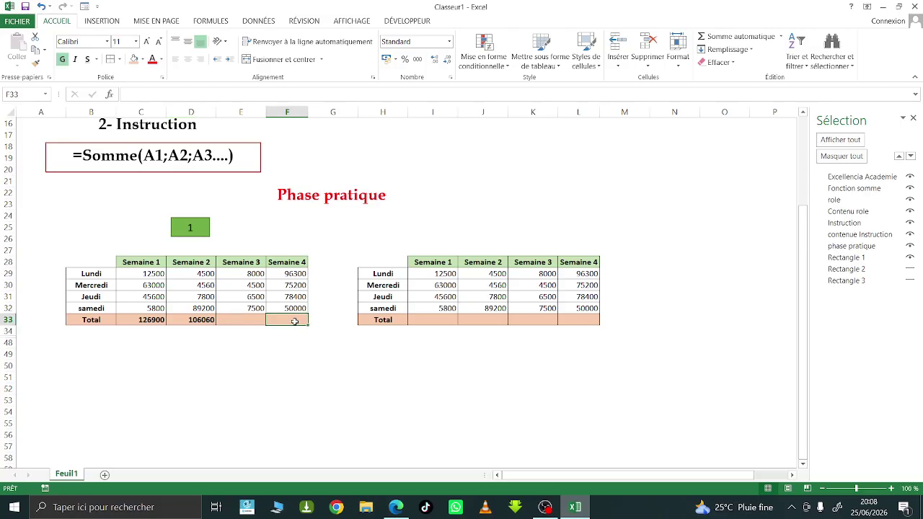
left_click(243, 320)
left_click(289, 318)
left_click(202, 321)
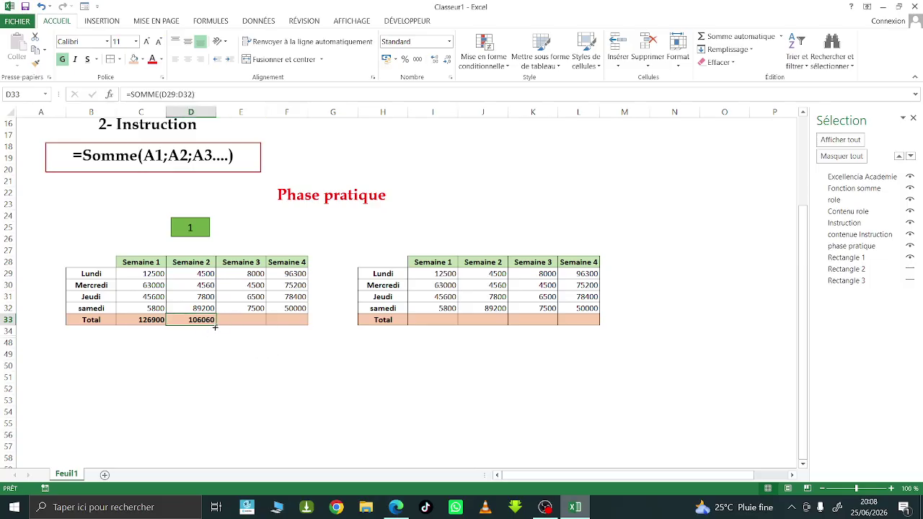
left_click_drag(215, 325, 310, 323)
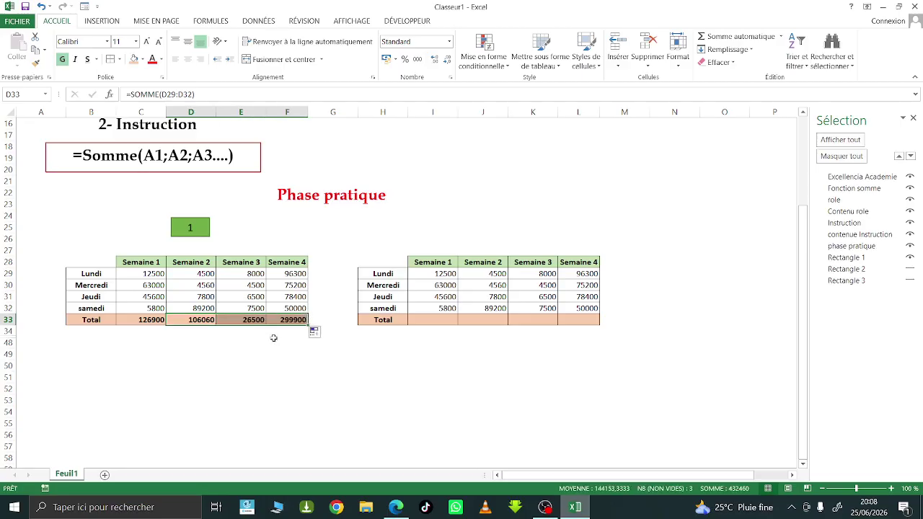
left_click(196, 319)
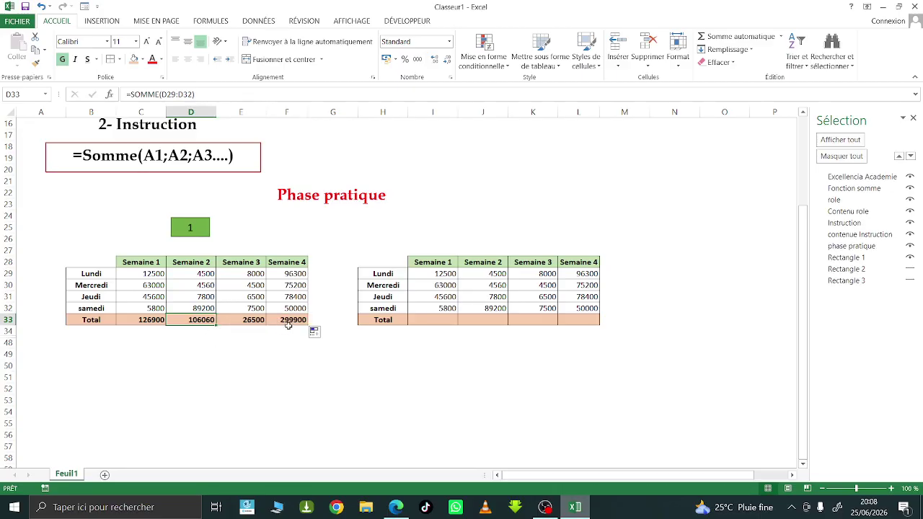
- Enter =SOMME(I29:I32) across the second table's whole Total row, I33:L33, in a single operation
left_click(435, 320)
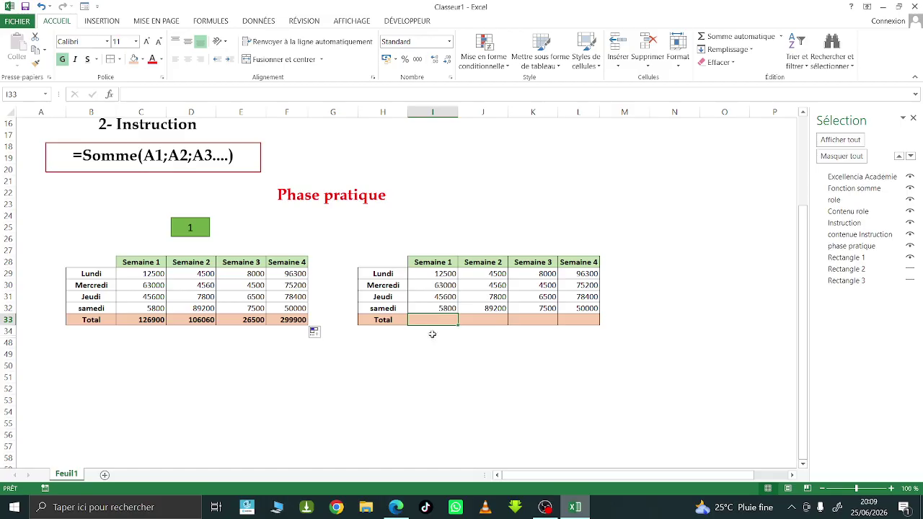
left_click_drag(432, 320, 568, 318)
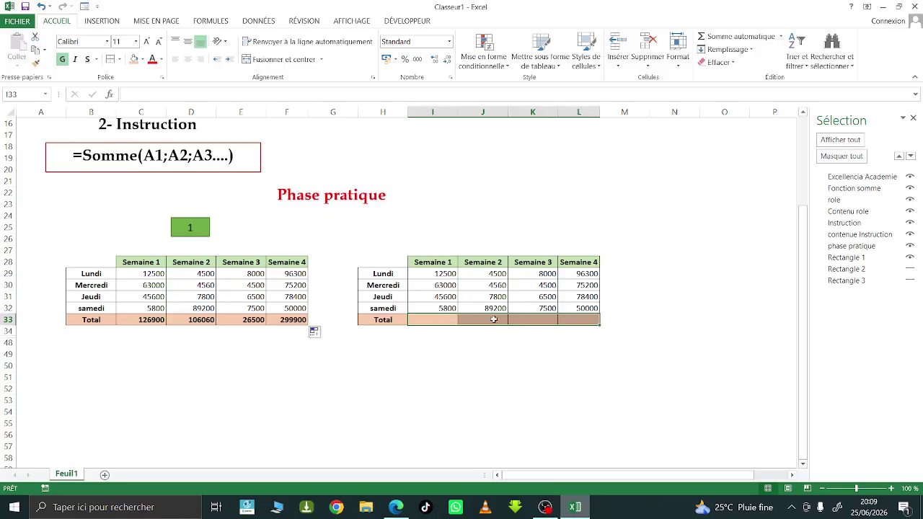
type("=")
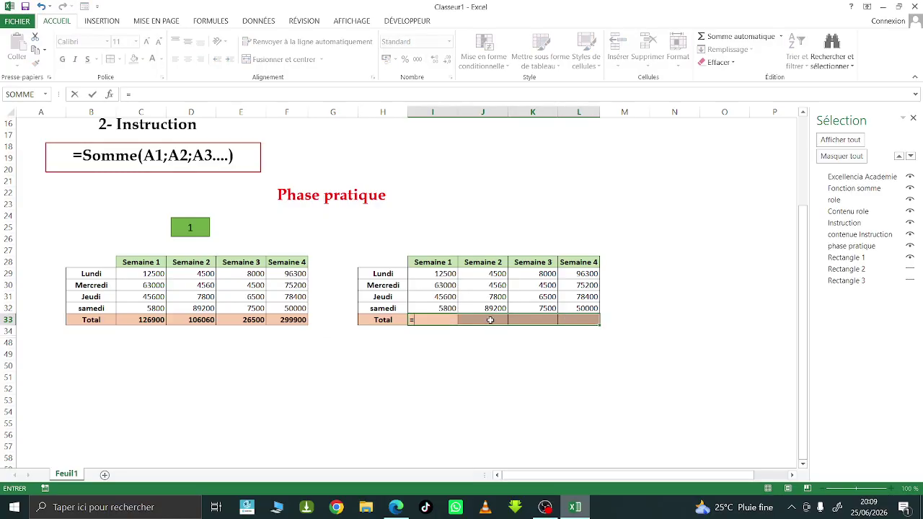
type("som")
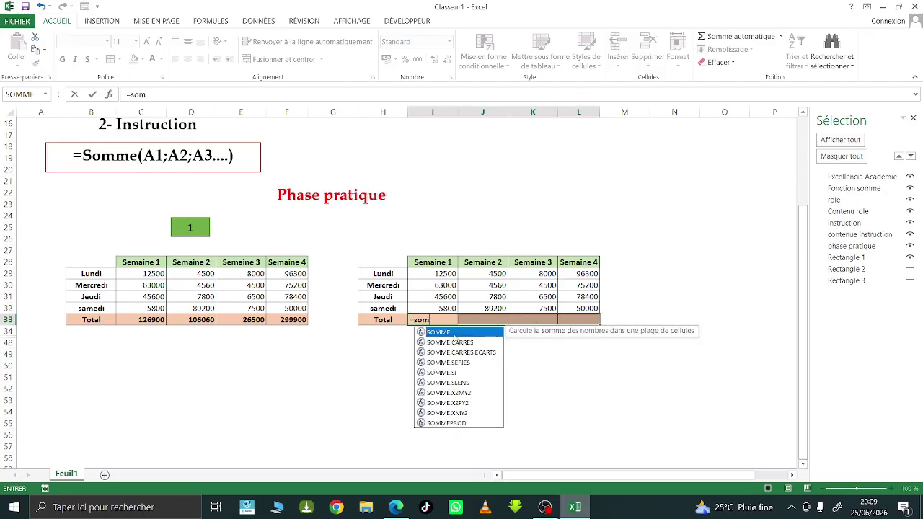
double_click(449, 333)
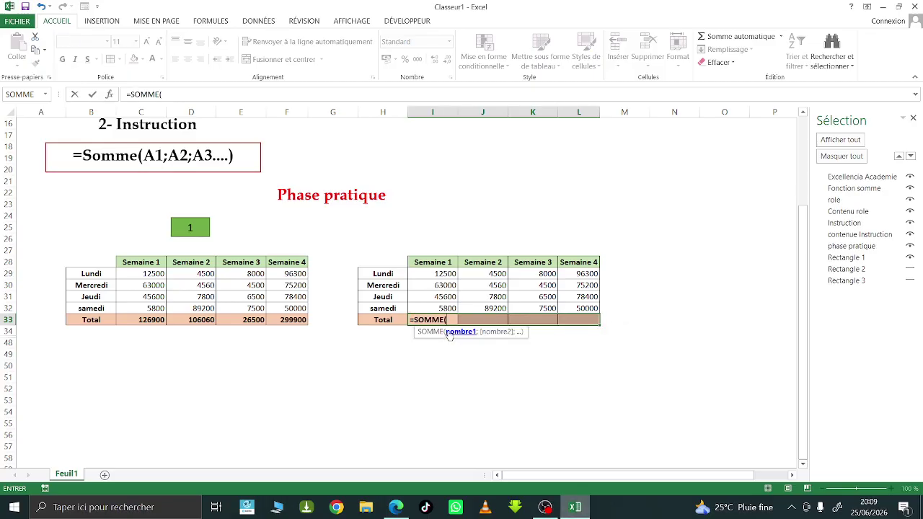
left_click_drag(448, 273, 448, 308)
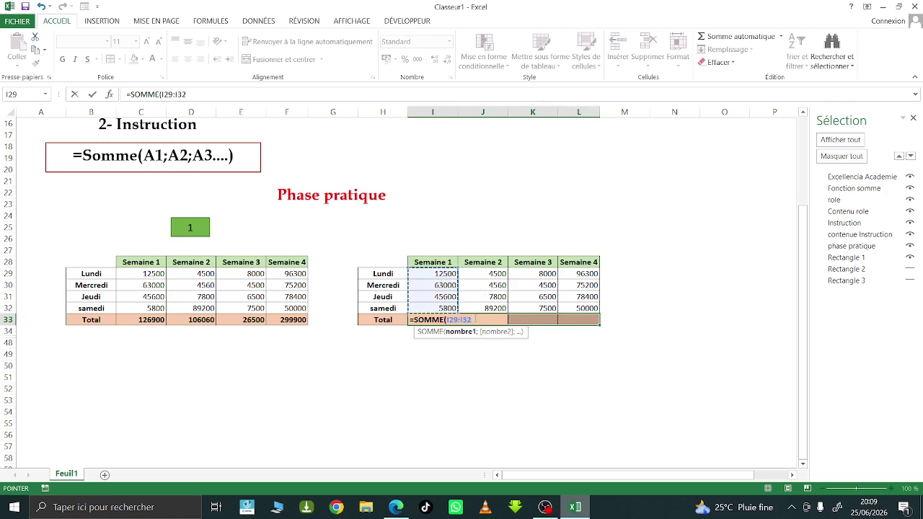
type(")")
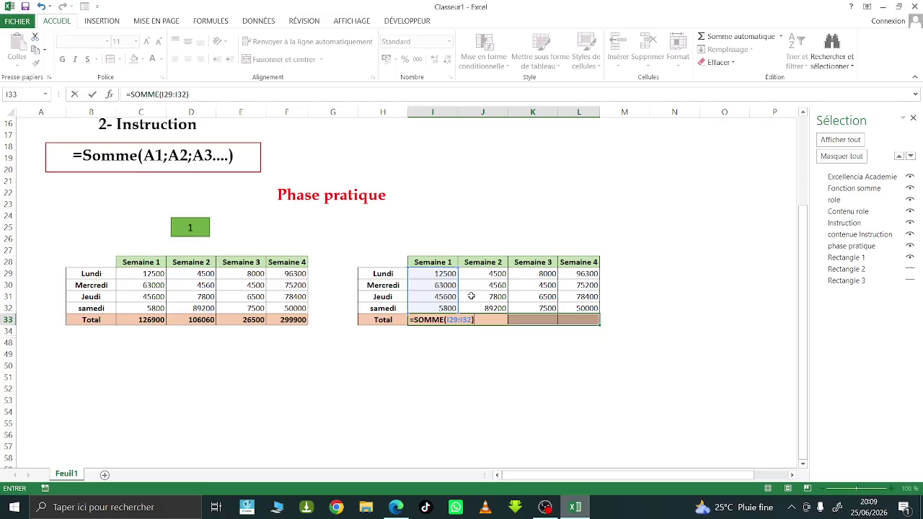
key("ctrl+Return")
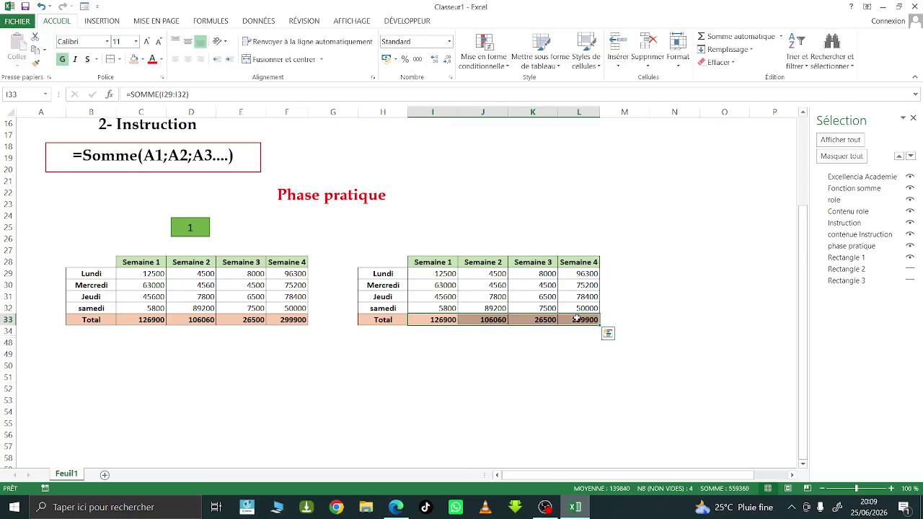
left_click(444, 320)
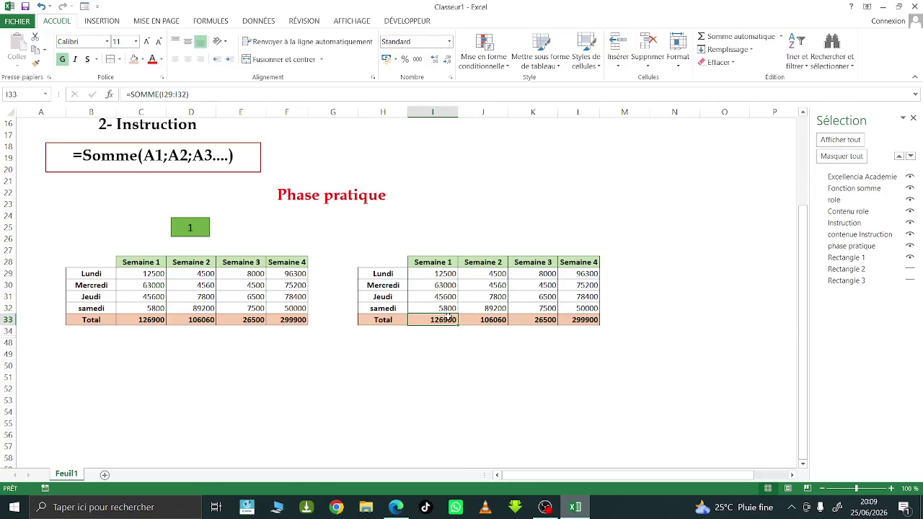
- Unhide the Rectangle 2 shape and use its orange button 2 to reveal the second pair of weekly tables in rows 35 to 40
left_click(630, 308)
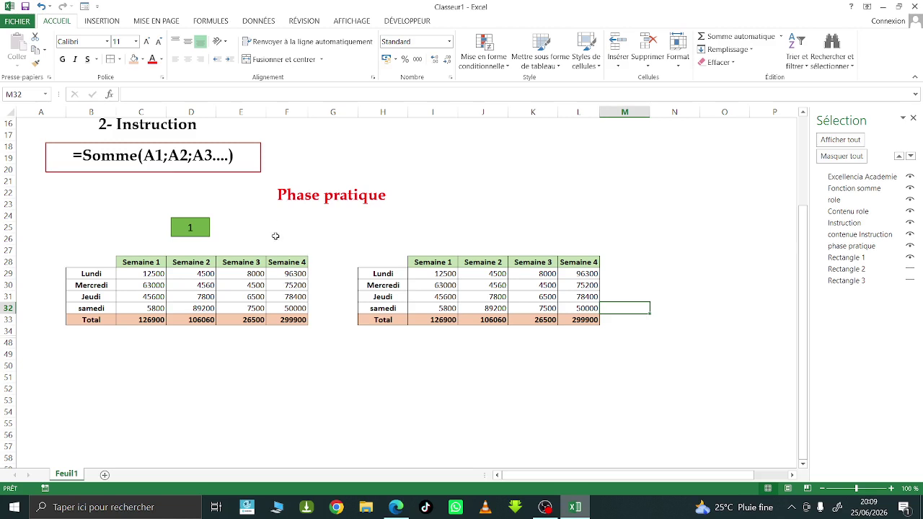
scroll(279, 239, "down", 1)
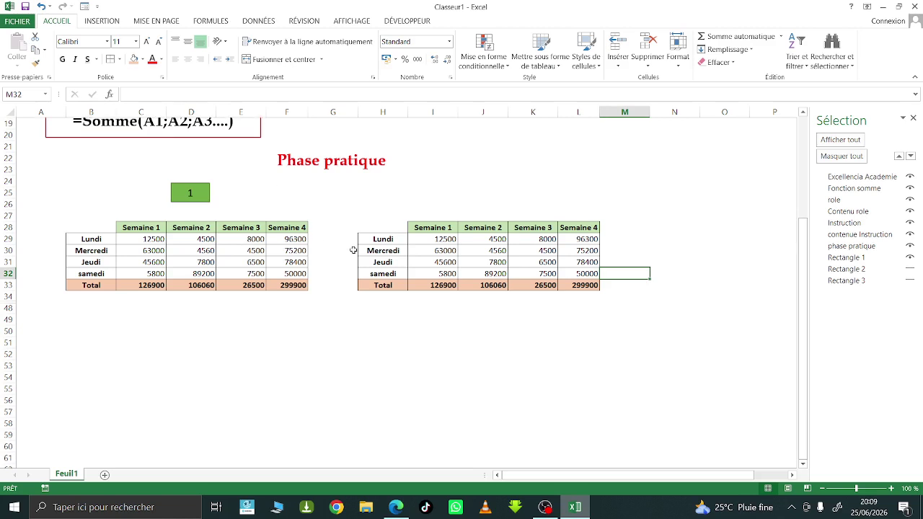
left_click(910, 269)
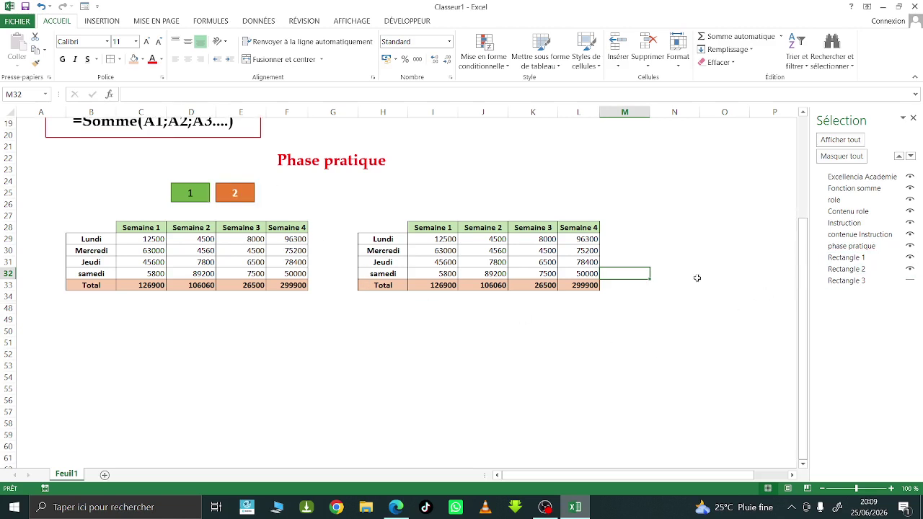
left_click(242, 196)
scroll(238, 303, "down", 2)
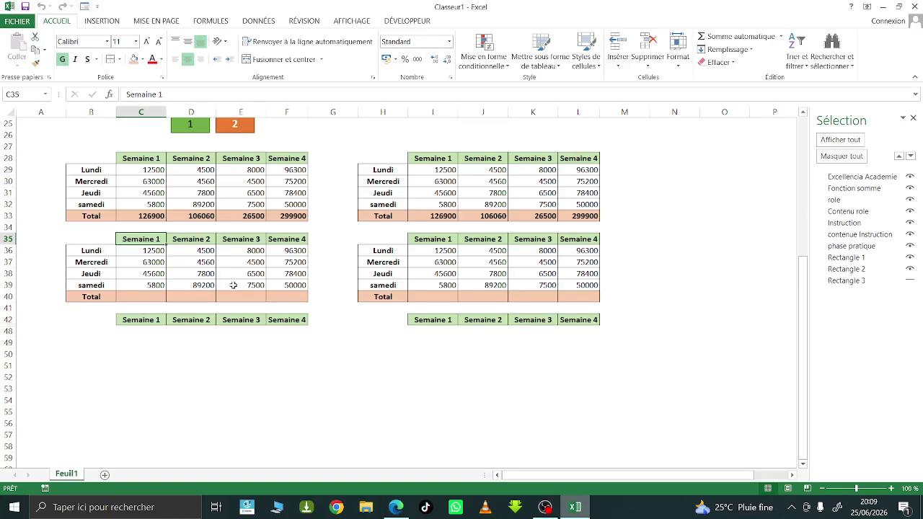
scroll(230, 309, "up", 1)
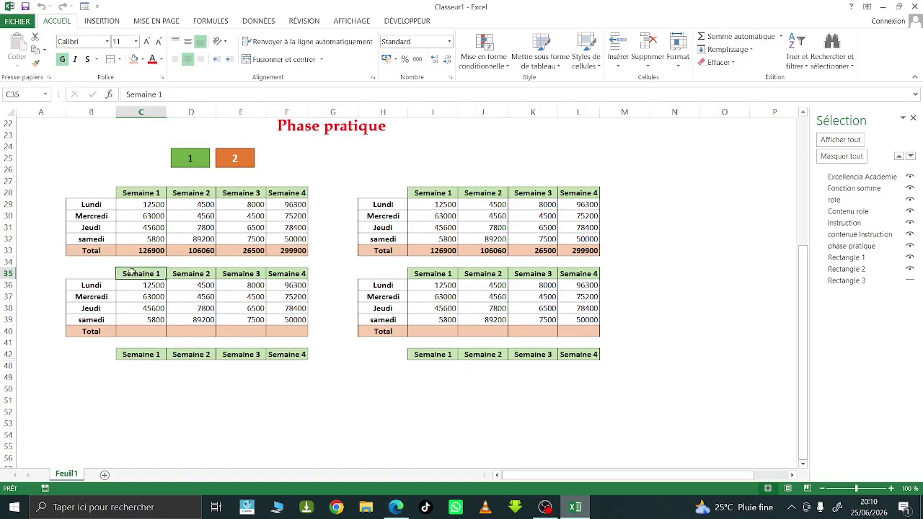
left_click_drag(132, 272, 276, 331)
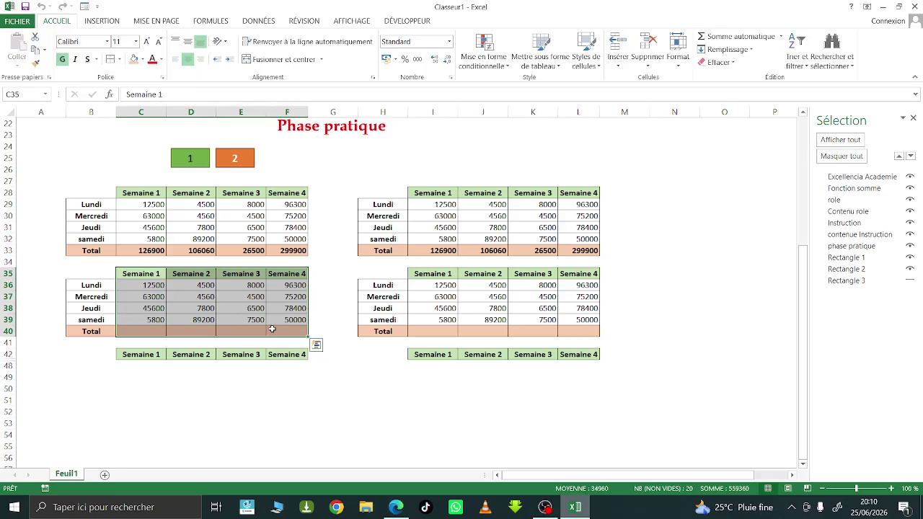
key("alt")
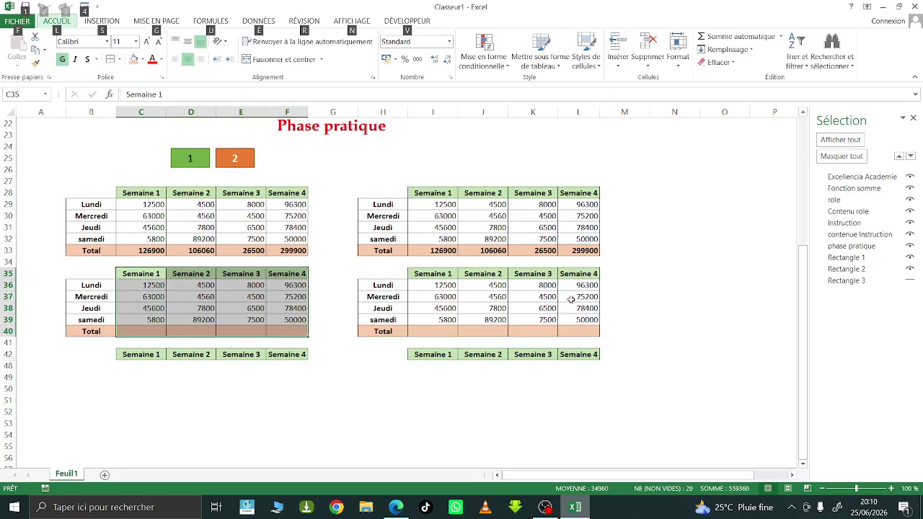
left_click(631, 272)
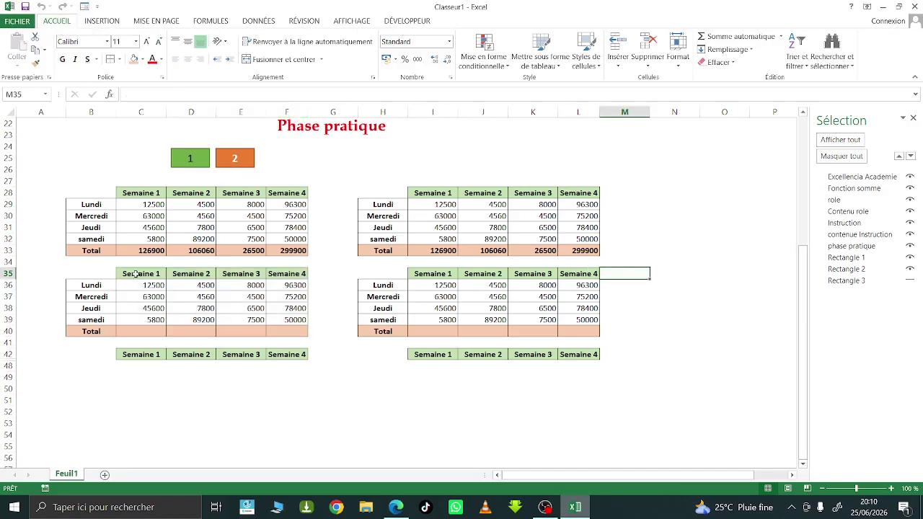
- AutoSum the whole range C35:F40 to fill the Total row C40:F40, and inspect the resulting total formulas
left_click_drag(137, 274, 280, 334)
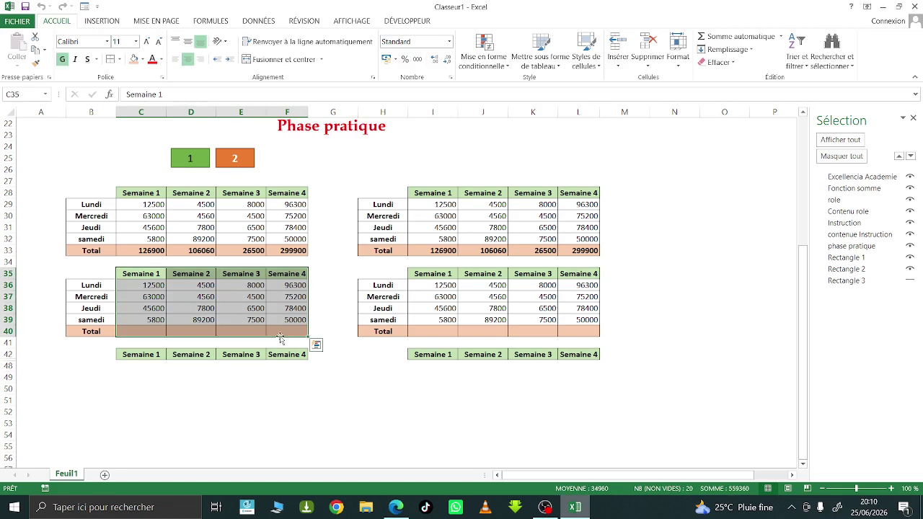
key("alt+equal")
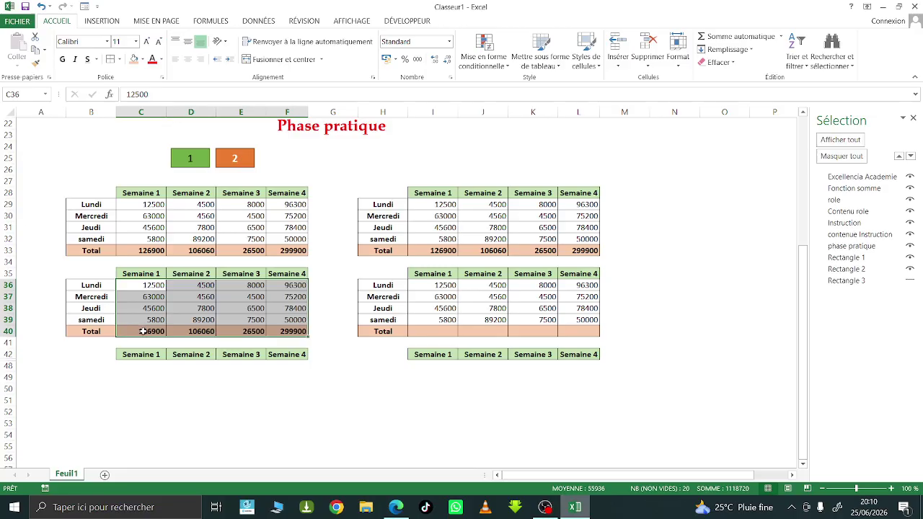
left_click(302, 330)
left_click(261, 333)
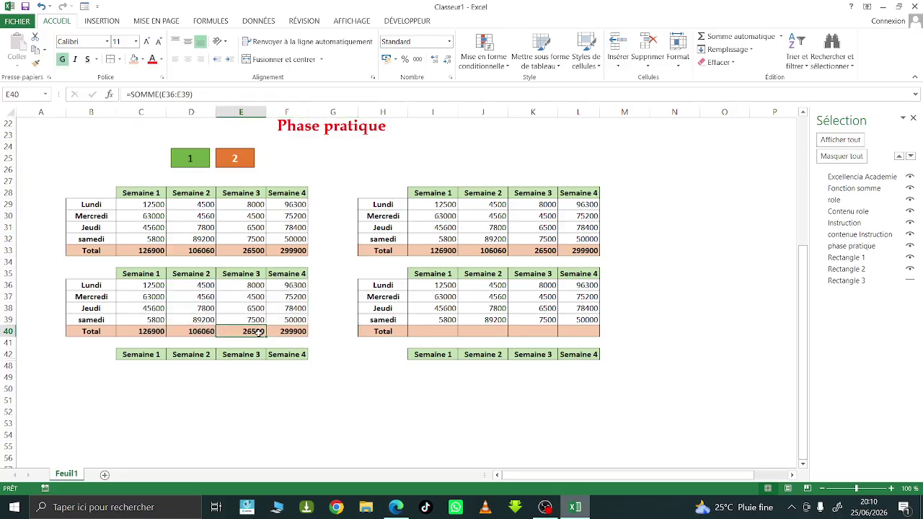
left_click(290, 251)
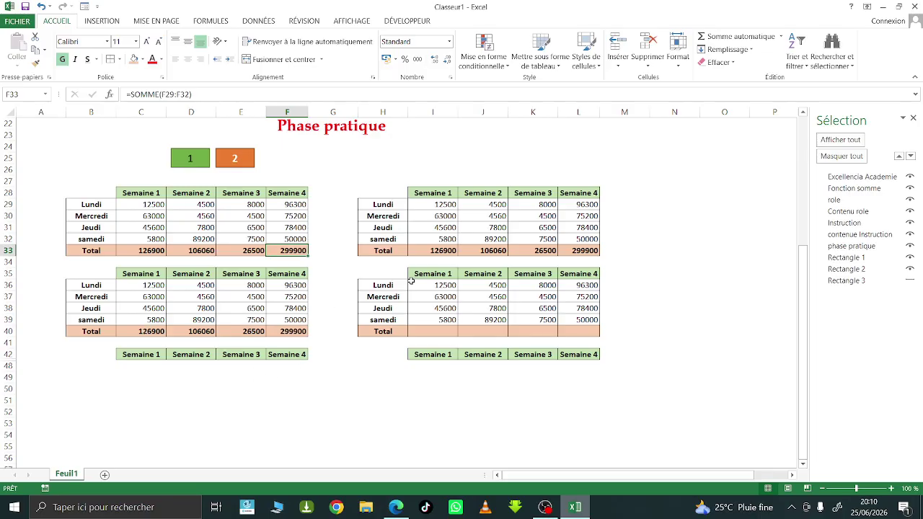
- AutoSum only the empty Total cells I40:L40 of the neighbouring table in one operation
left_click_drag(415, 276, 571, 328)
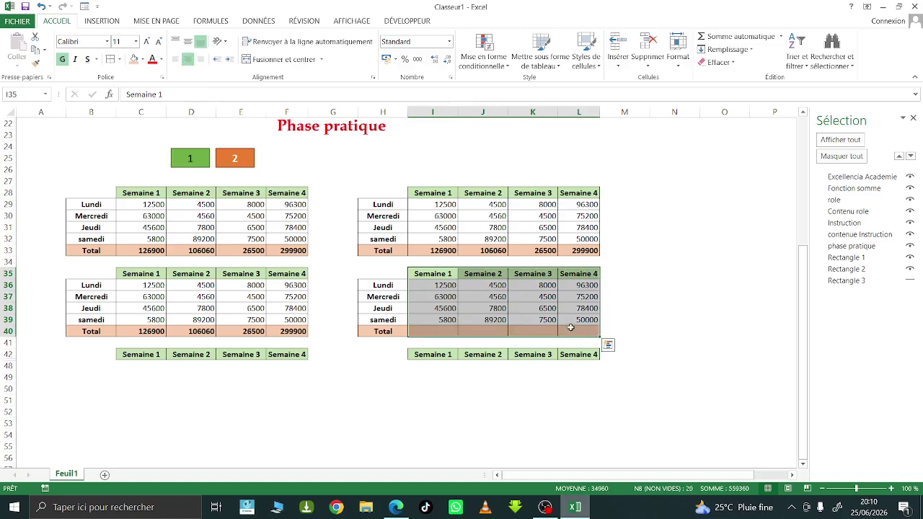
left_click(628, 320)
left_click_drag(427, 330, 570, 330)
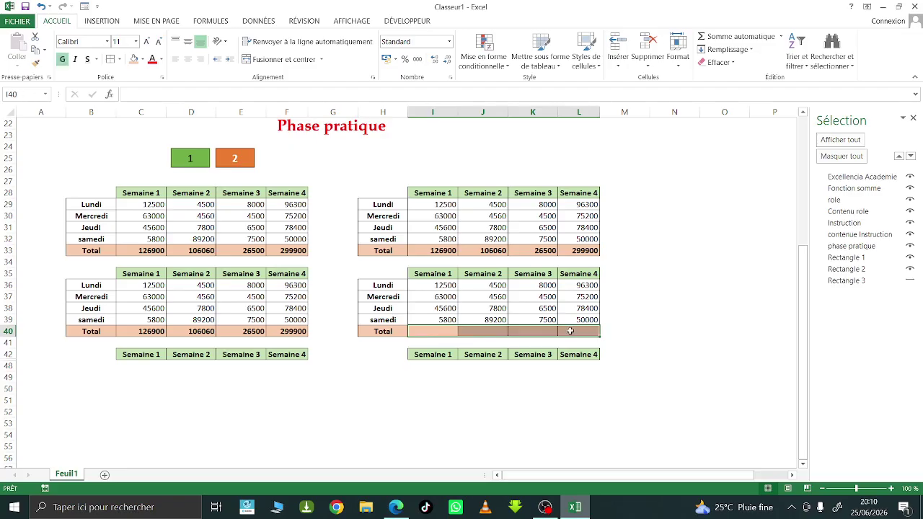
key("alt+equal")
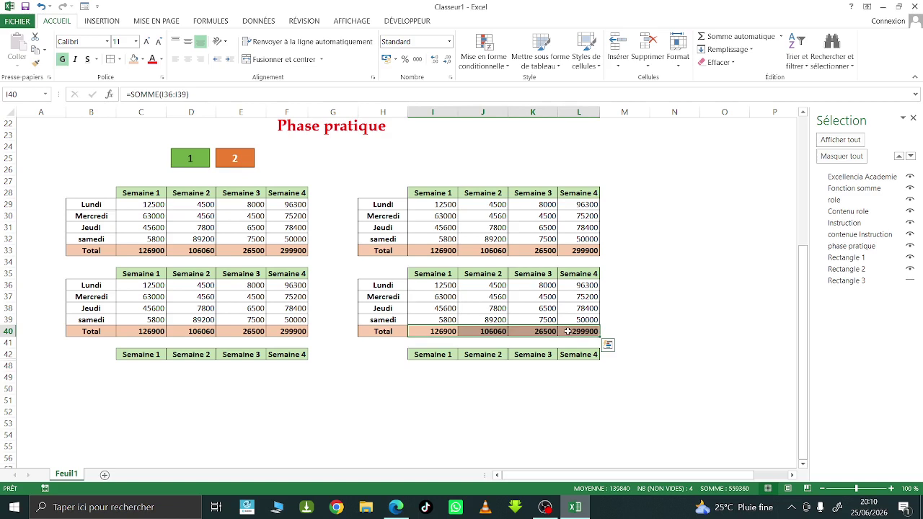
left_click(648, 297)
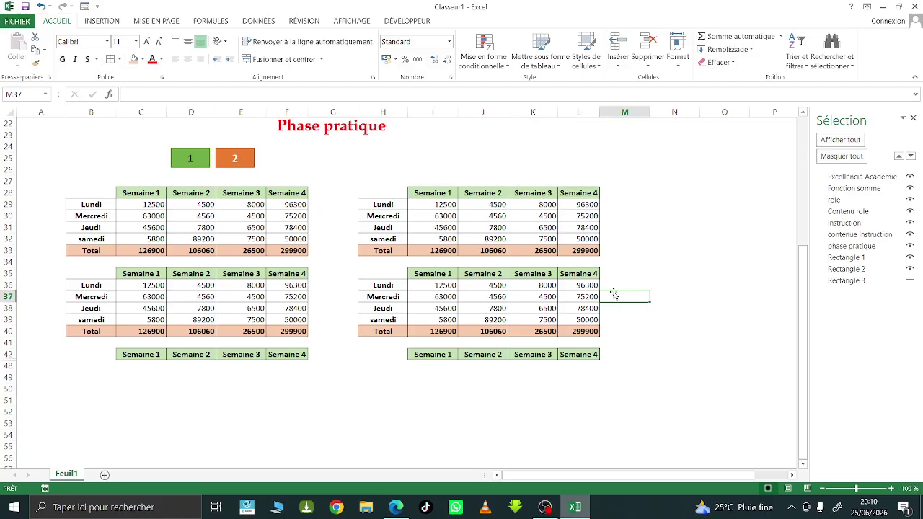
- Unhide the Rectangle 3 shape and use its blue button 3 to reveal the third pair of weekly tables in rows 42 to 47
left_click(909, 280)
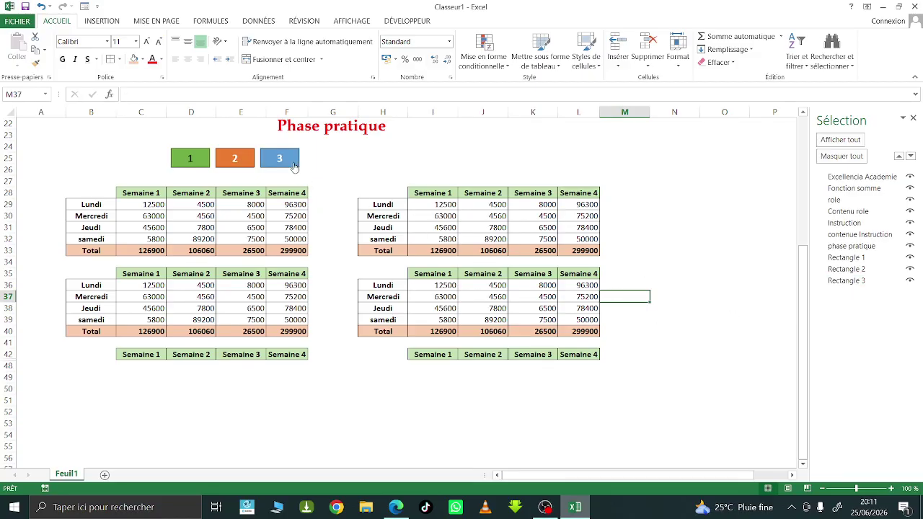
left_click(288, 163)
left_click(302, 433)
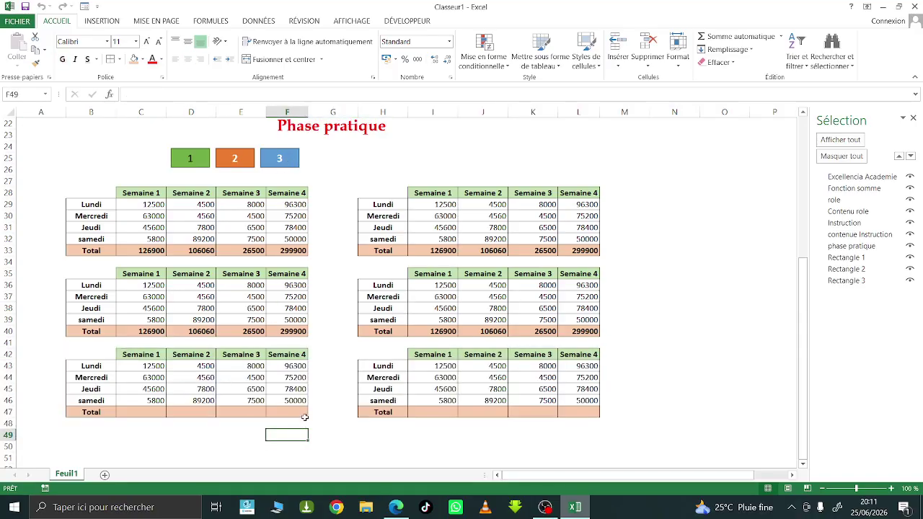
- Enter the label "semaine + semaine 2" in cell B50, below the third pair of tables
scroll(305, 417, "down", 2)
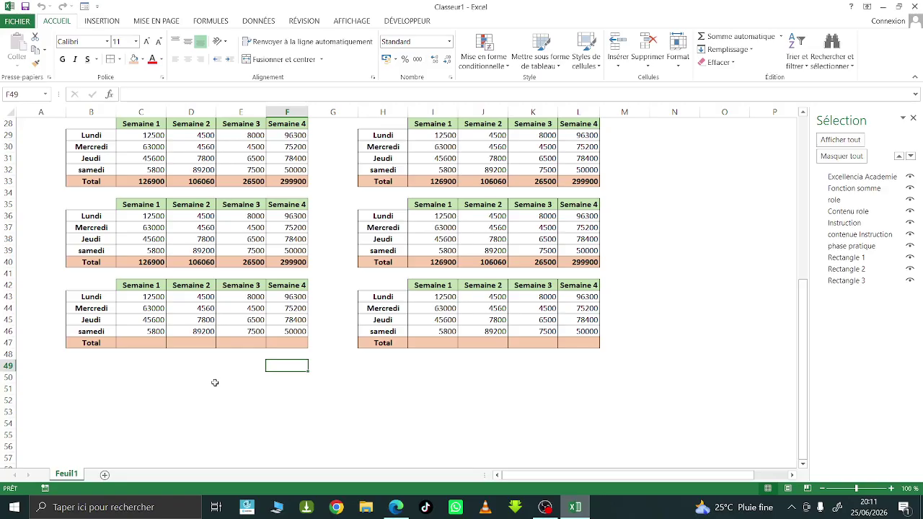
scroll(64, 287, "up", 5)
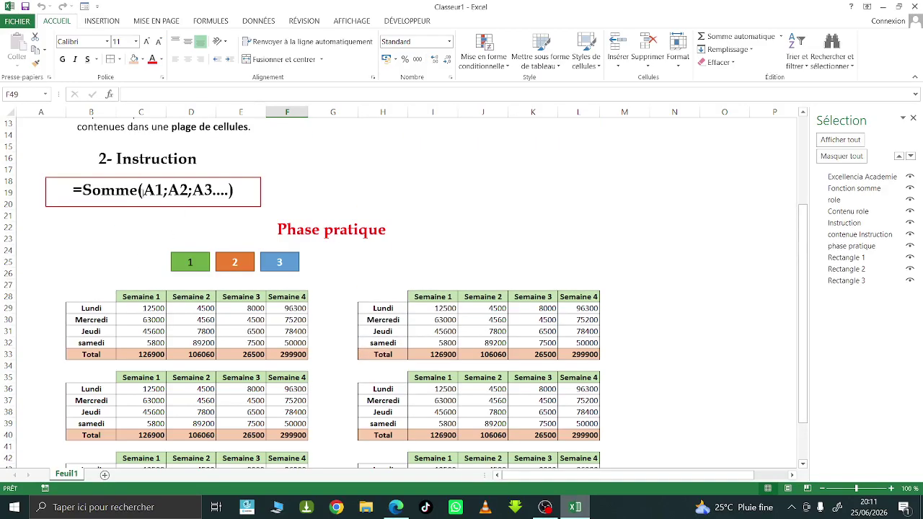
scroll(144, 191, "down", 6)
left_click(152, 341)
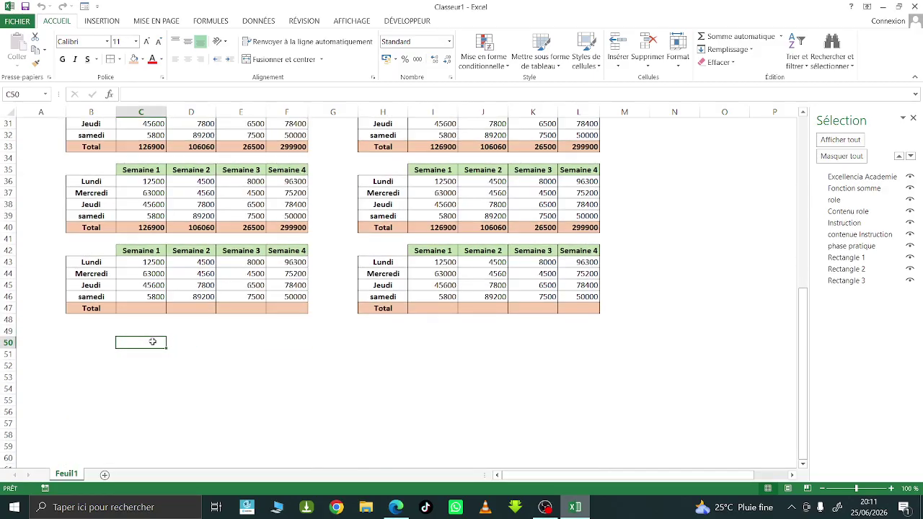
left_click(93, 349)
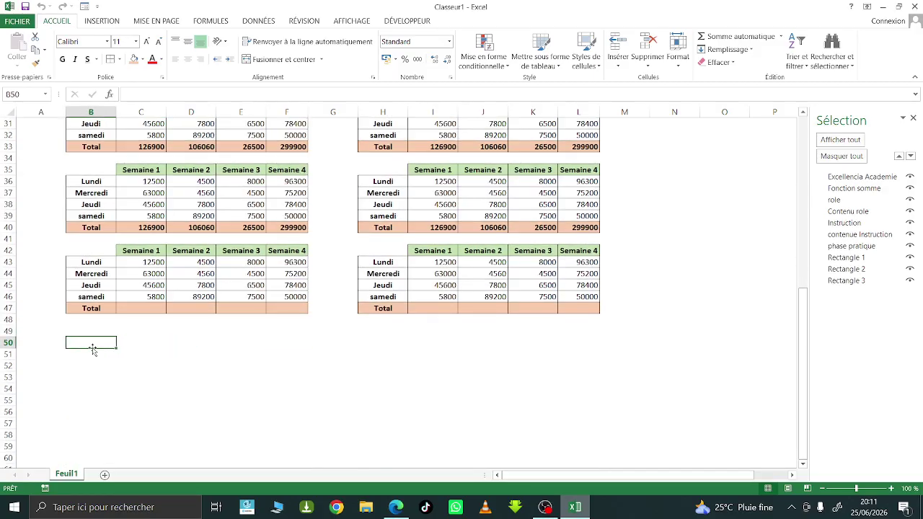
type("semaine")
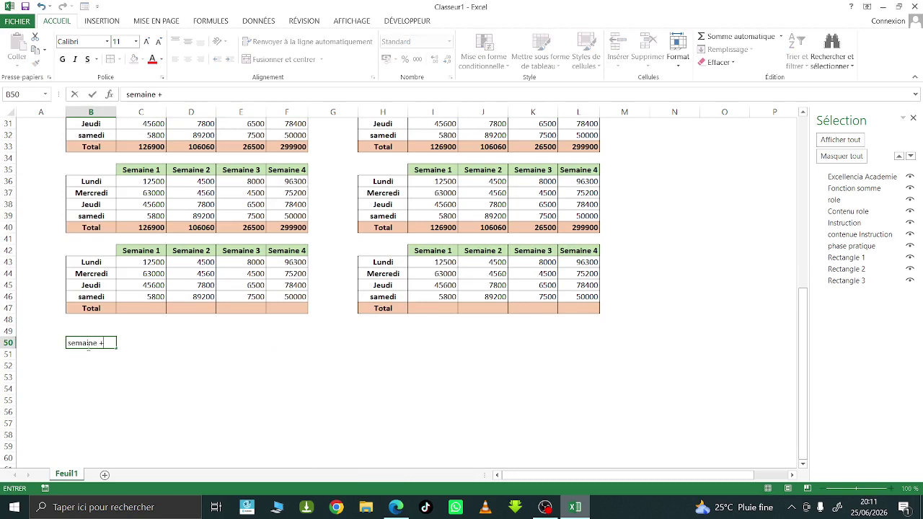
type(" + semaine 2")
left_click(96, 411)
left_click(155, 344)
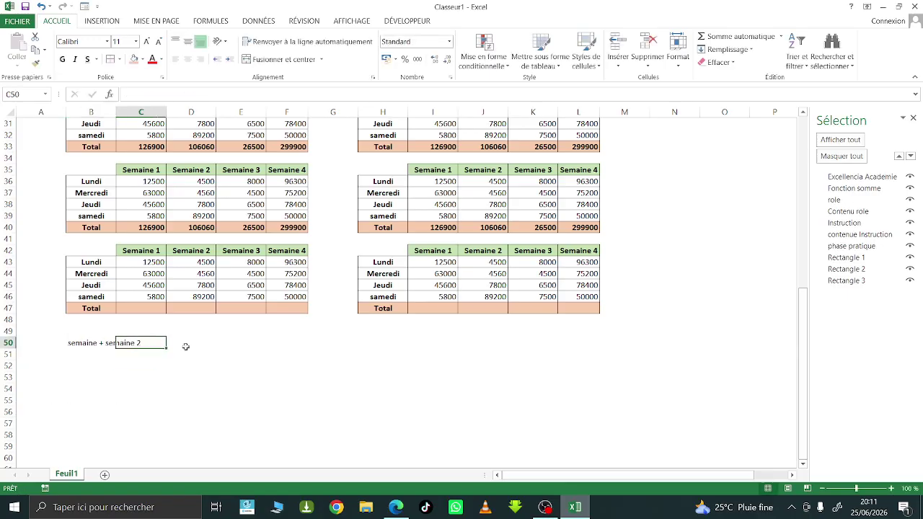
- Apply all borders (Toutes les bordures) to the label cells B50:C50
left_click(186, 347)
left_click_drag(104, 344, 144, 344)
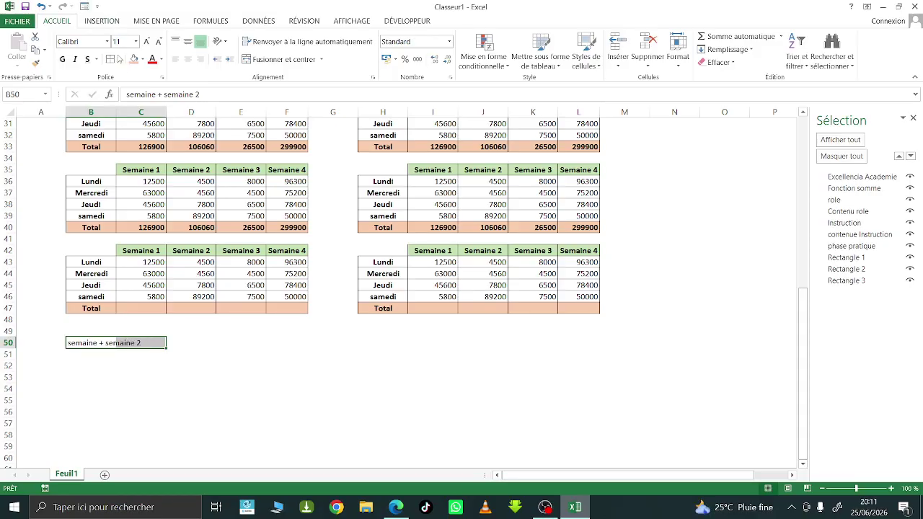
left_click(119, 59)
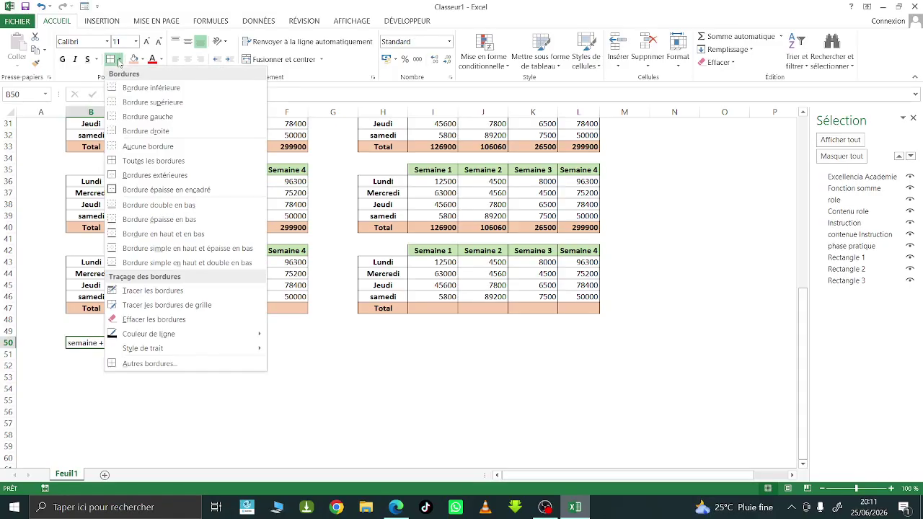
left_click(148, 161)
left_click(140, 380)
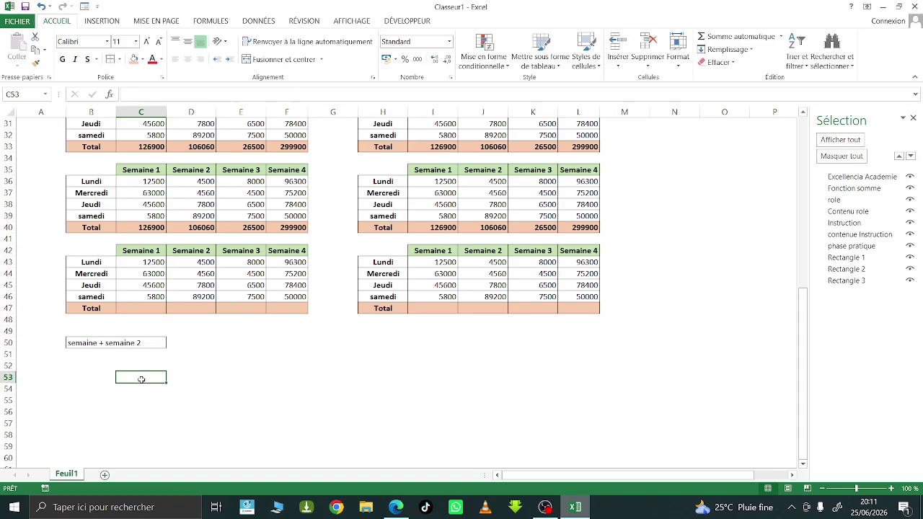
- Add the Semaine 1 and Semaine 2 totals in D50 with the formula =C40+D40
left_click(187, 344)
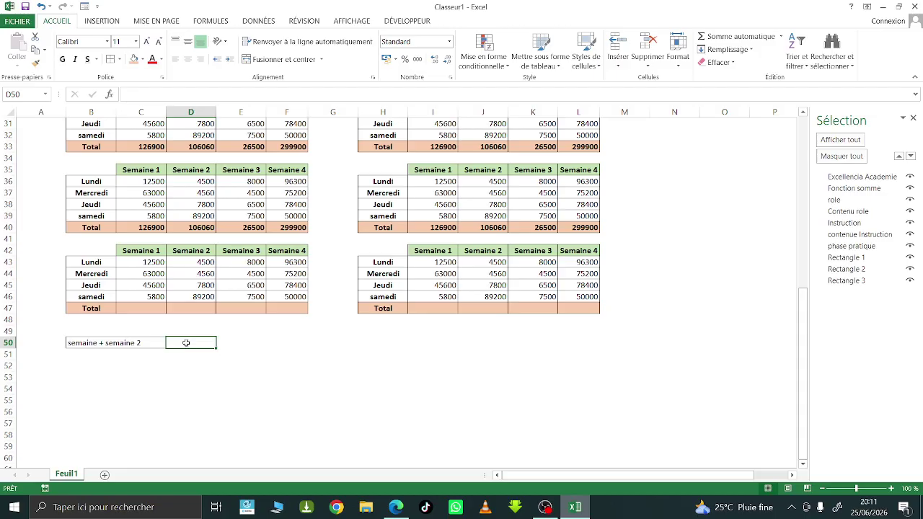
type("=")
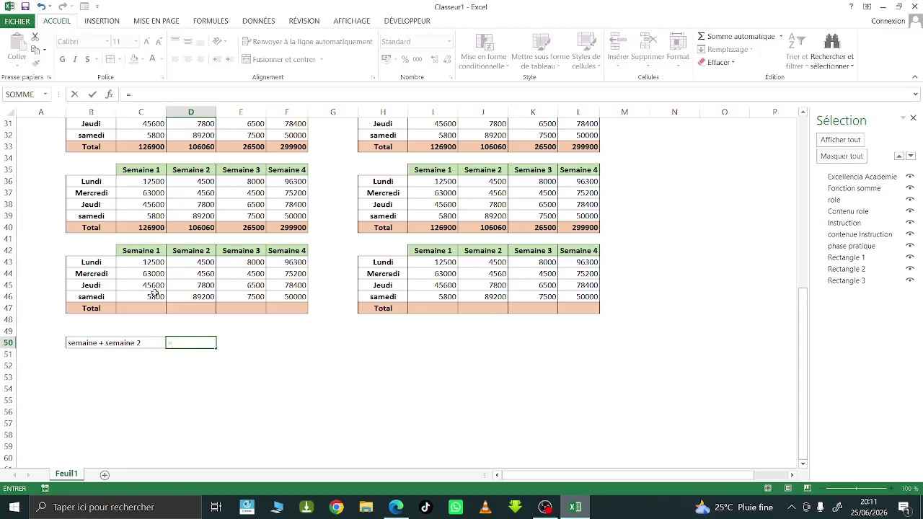
left_click(158, 226)
type("+")
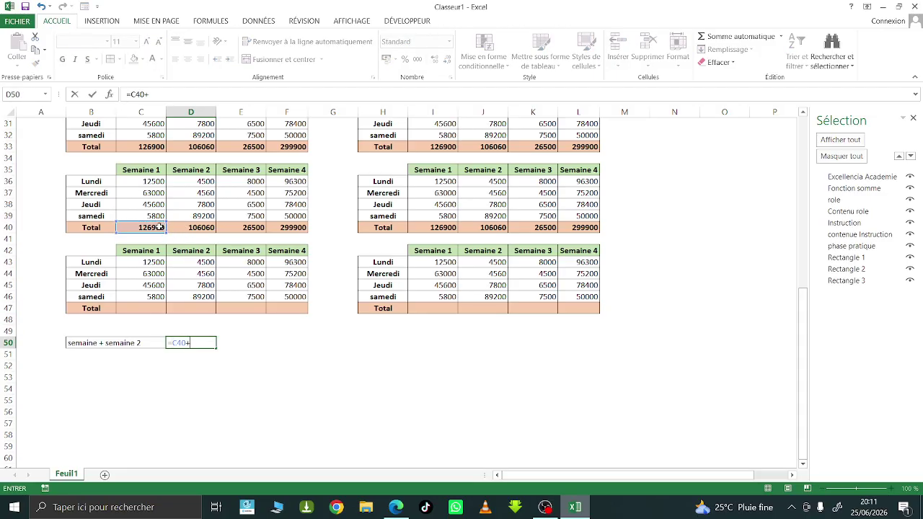
left_click(201, 226)
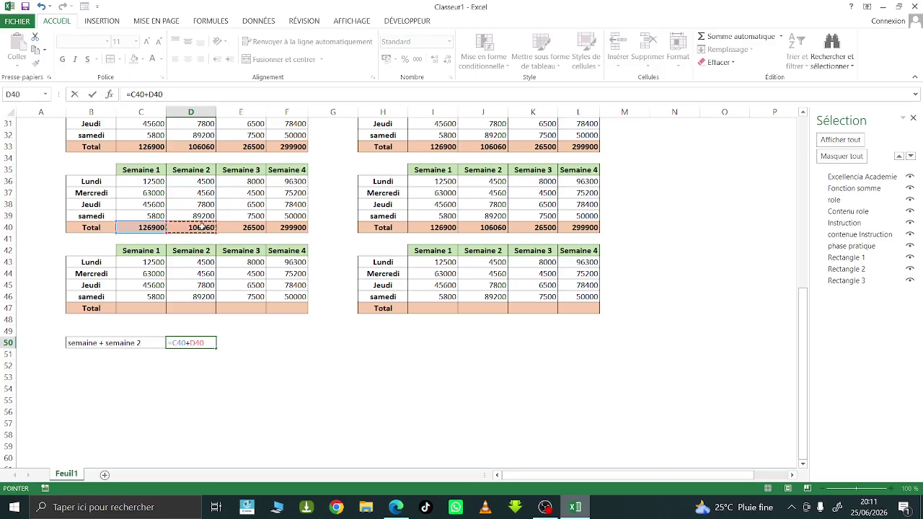
key("Return")
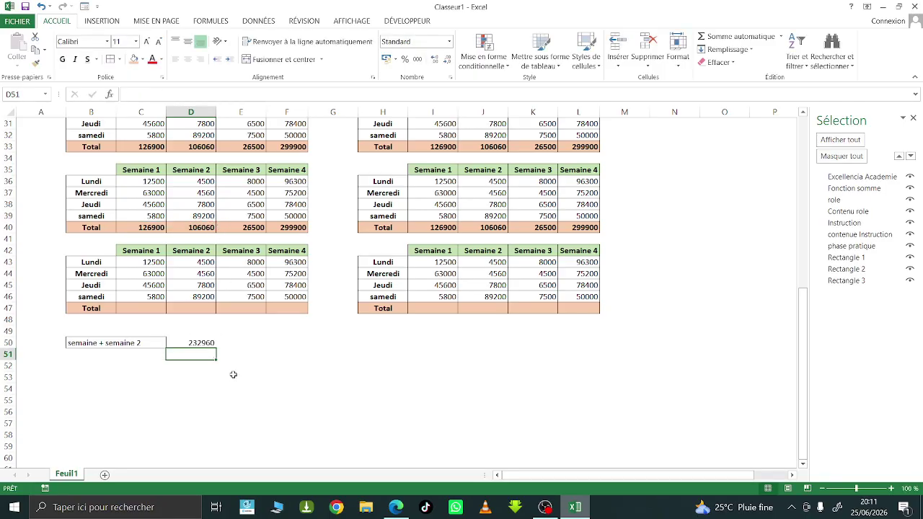
- Add the Semaine 1 and Semaine 2 sums in E50 with the formula =SOMME(C43:C46)+SOMME(D43:D46)
left_click(241, 342)
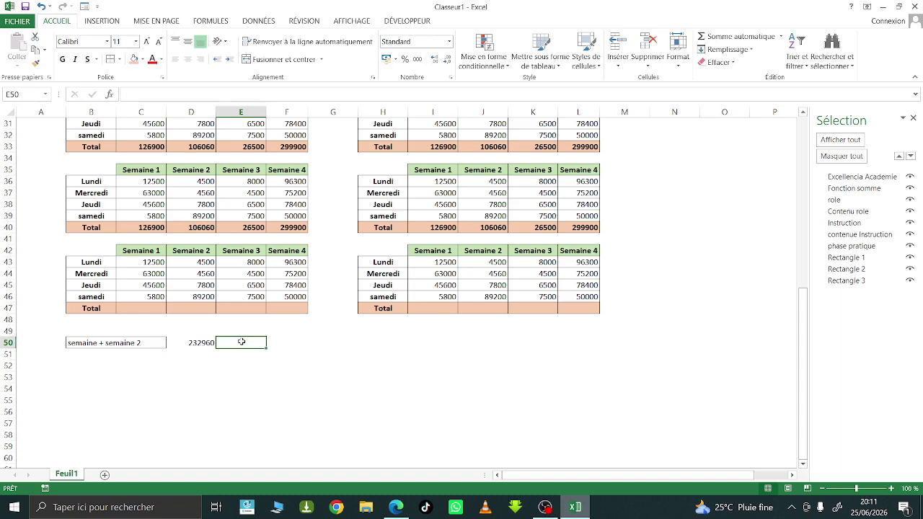
type("=som")
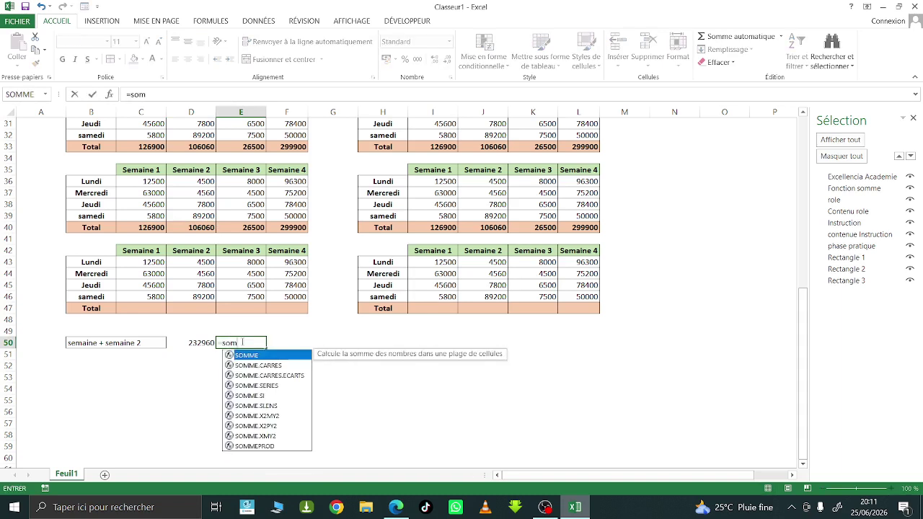
double_click(251, 355)
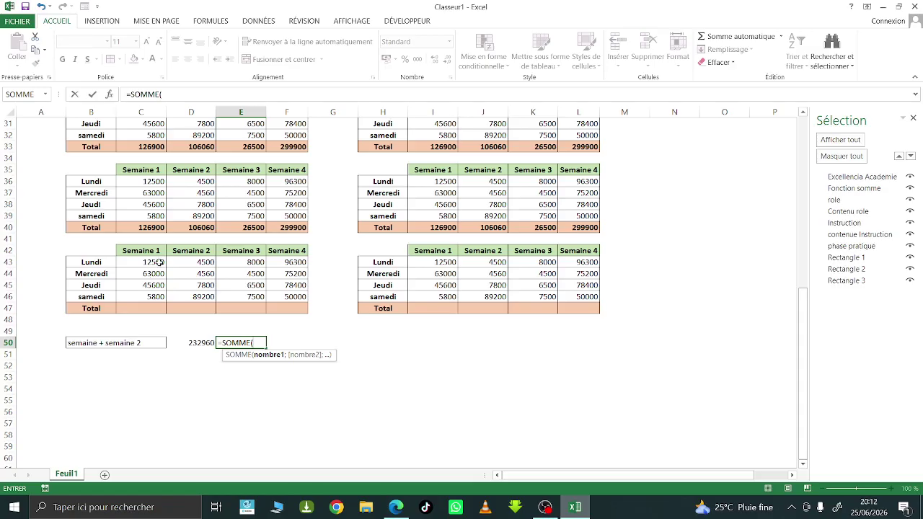
left_click_drag(160, 264, 156, 296)
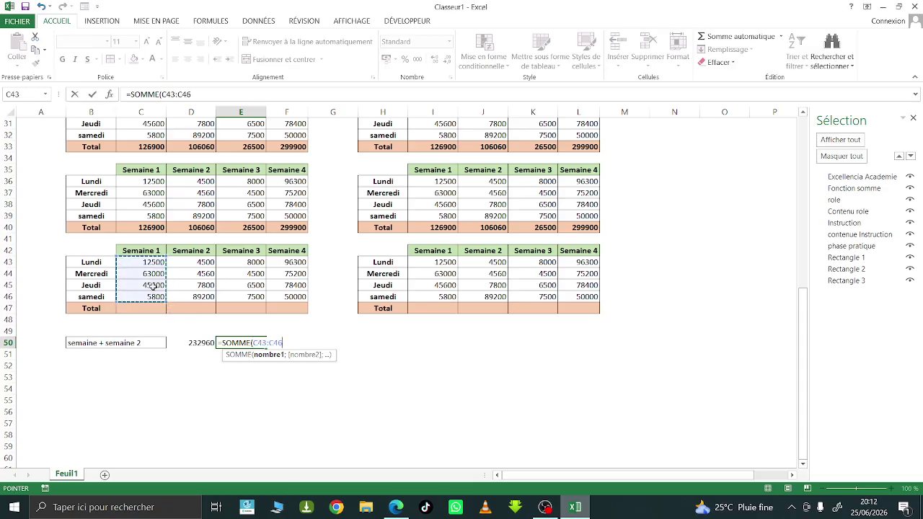
type(")+")
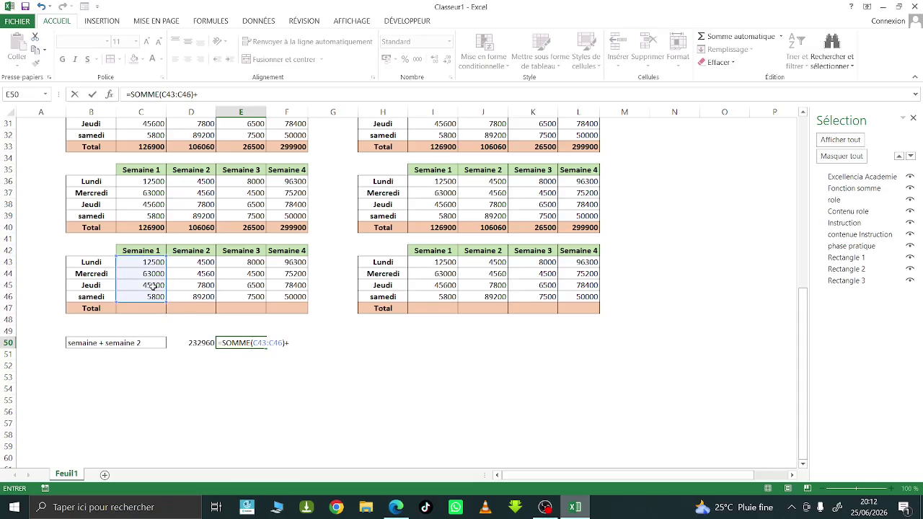
type("somm")
key("Tab")
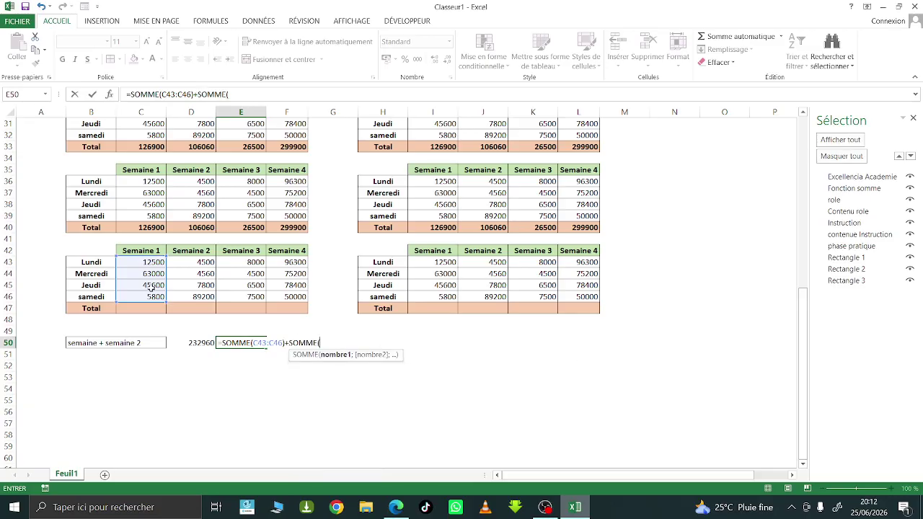
left_click_drag(203, 261, 205, 292)
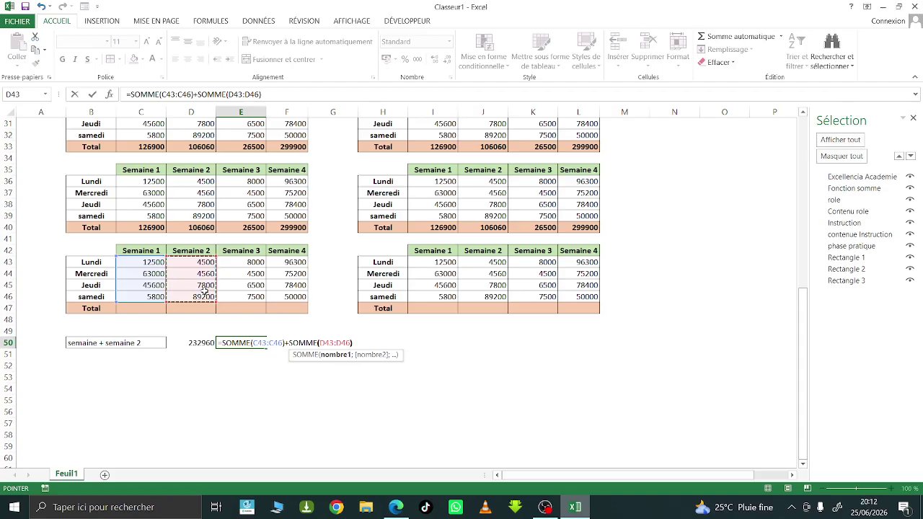
key("Return")
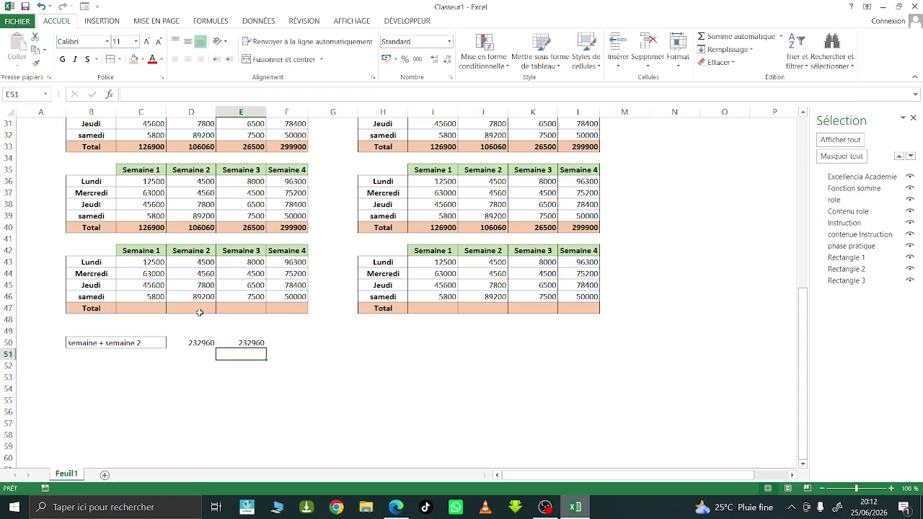
- Sum both weeks in F50 with a single function, =SOMME(C43:C46;D43:D46)
left_click(289, 342)
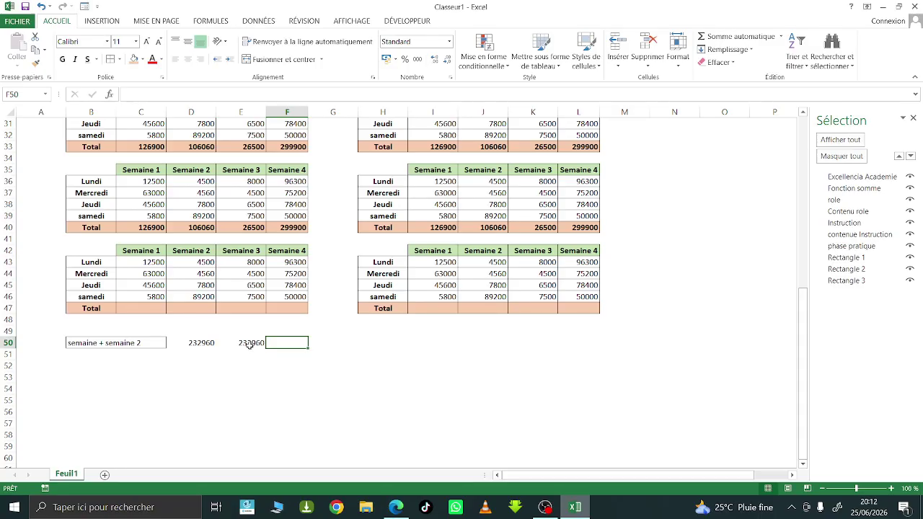
type("=somm")
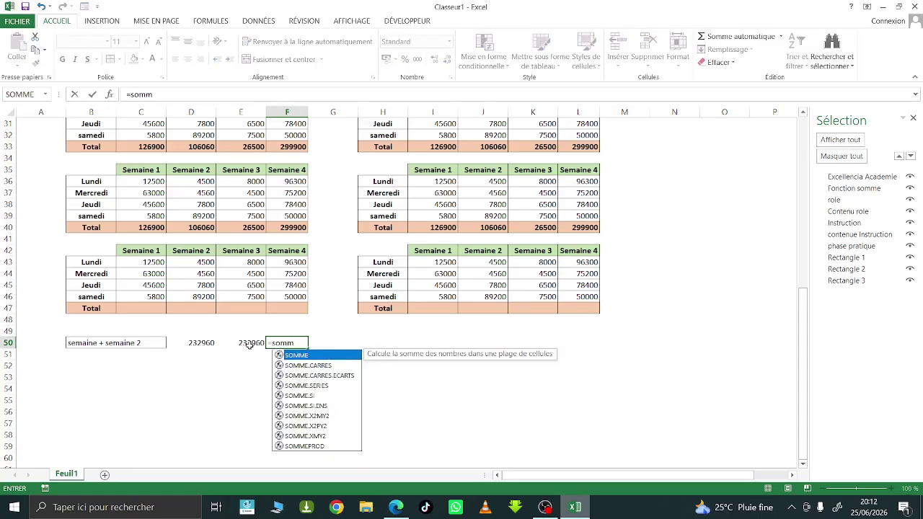
key("Tab")
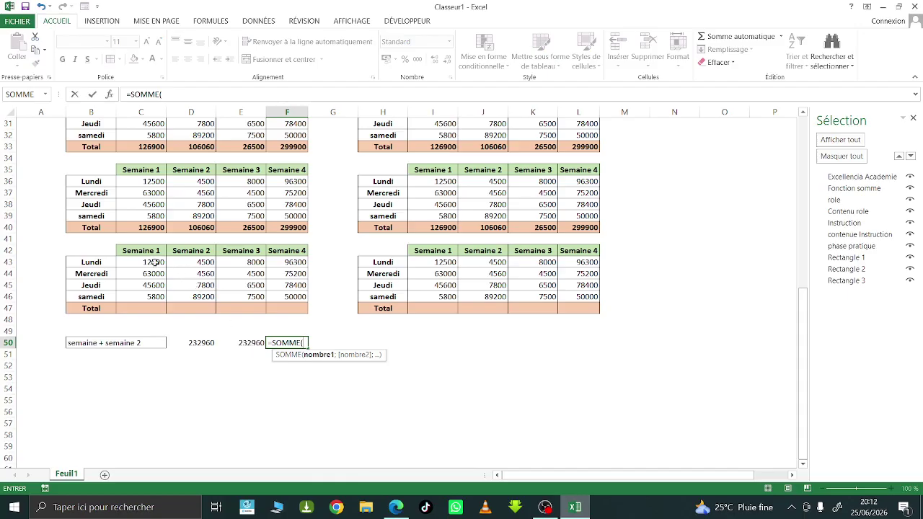
left_click_drag(155, 262, 155, 291)
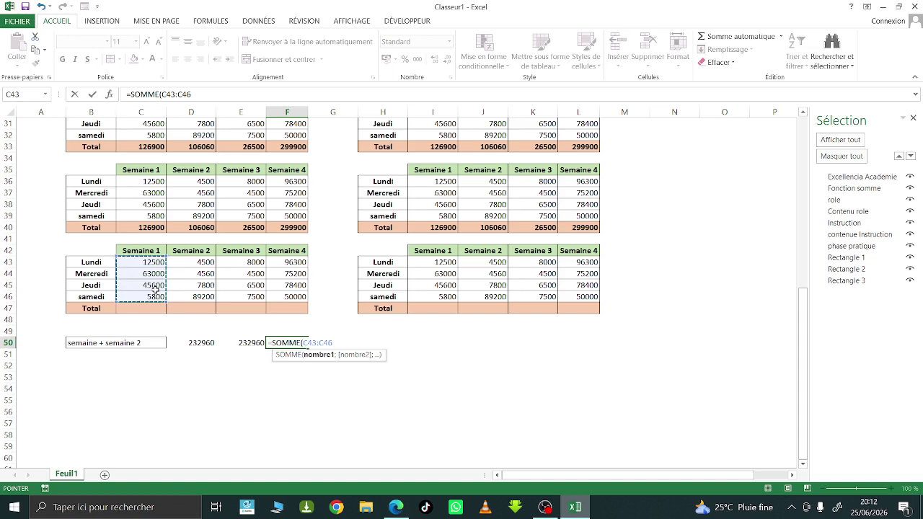
type(";")
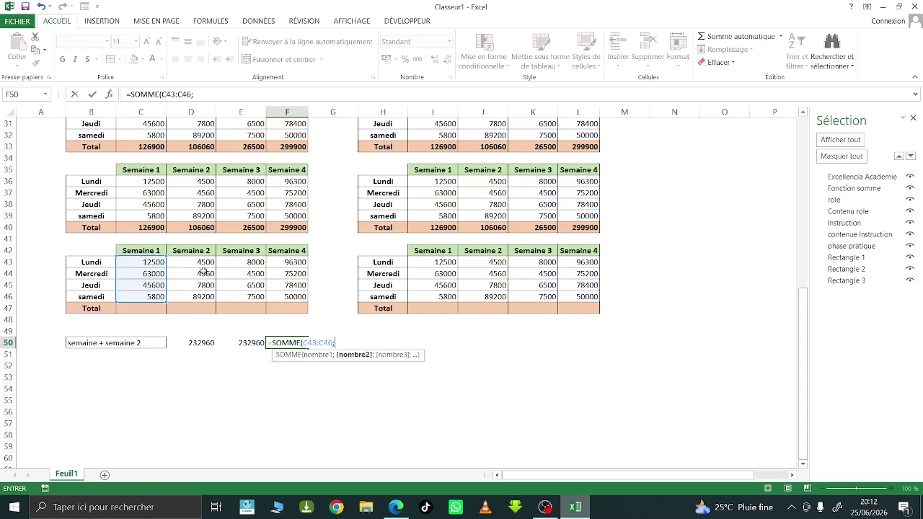
left_click_drag(203, 263, 205, 294)
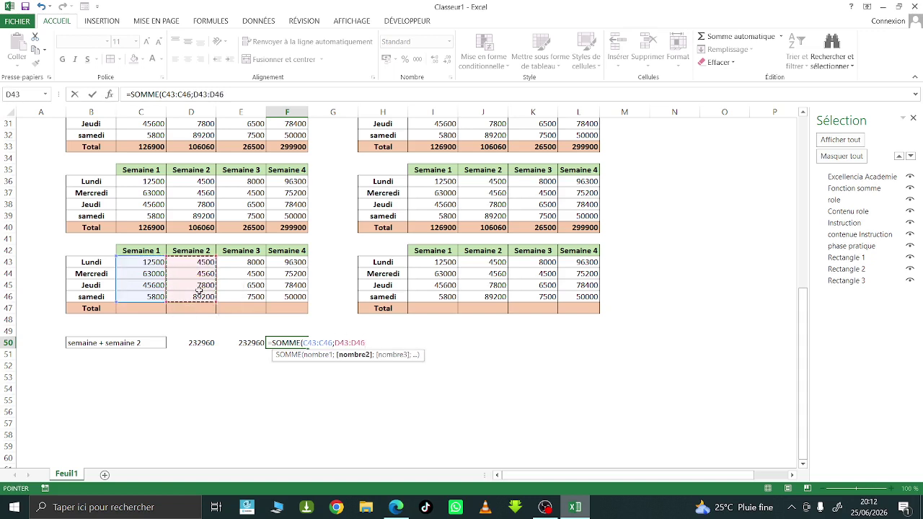
type(")")
key("Return")
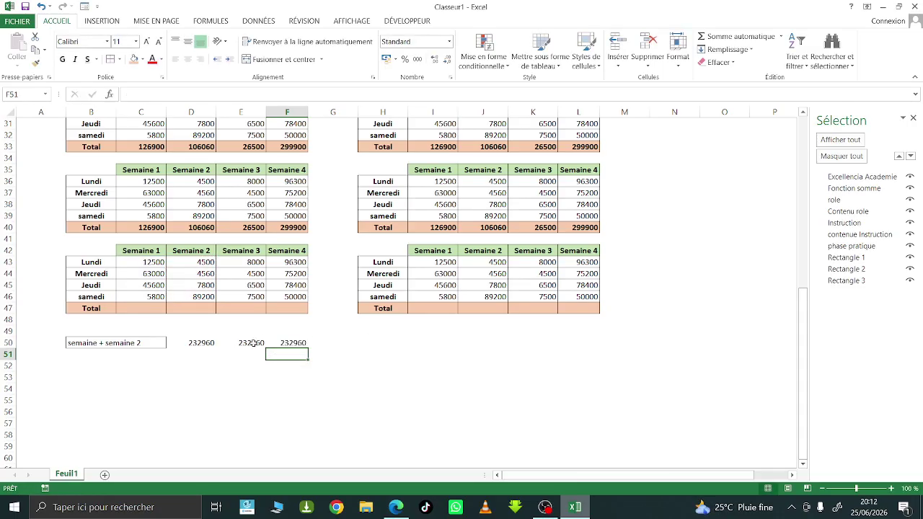
- Inspect the formulas in E50 and F50 to compare two added SOMME functions with one SOMME over two ranges
double_click(254, 343)
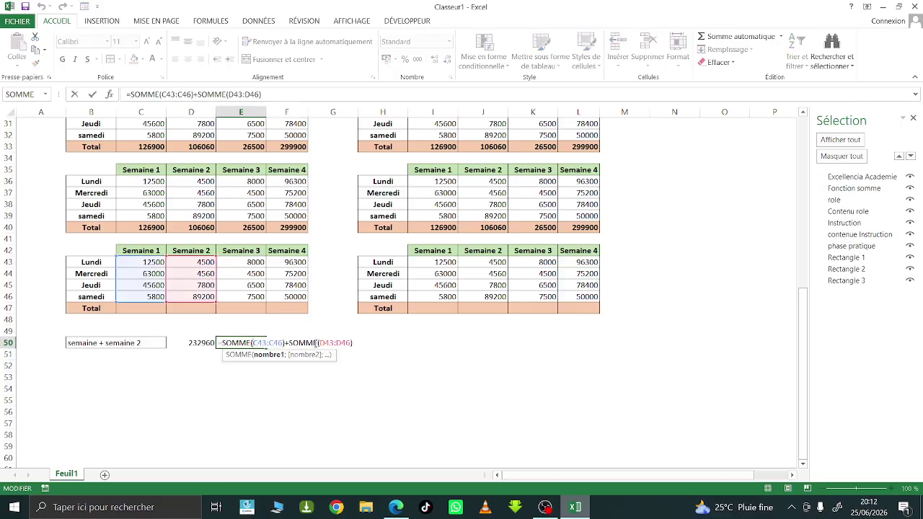
key("Return")
double_click(293, 343)
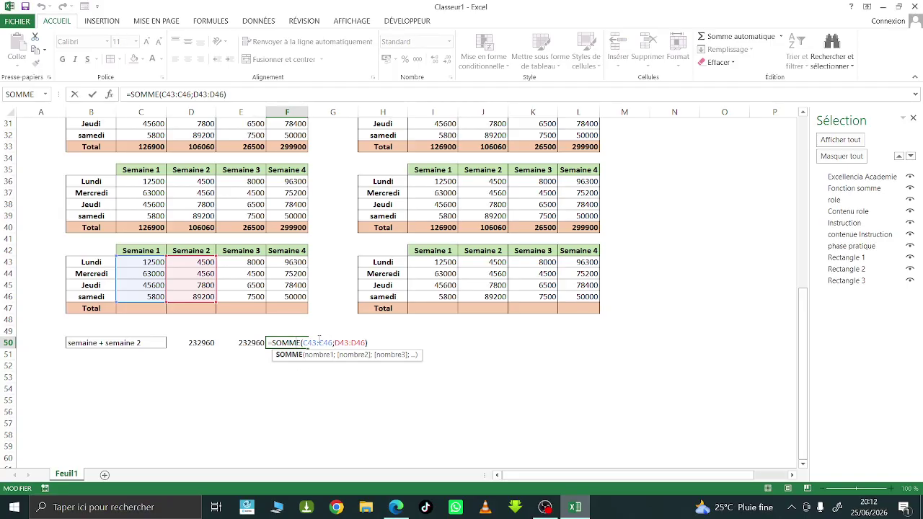
key("Return")
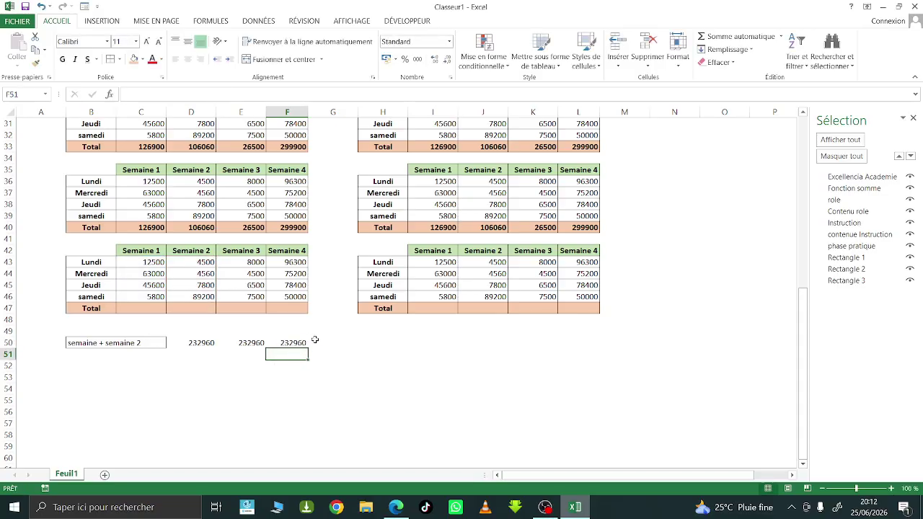
scroll(310, 337, "up", 2)
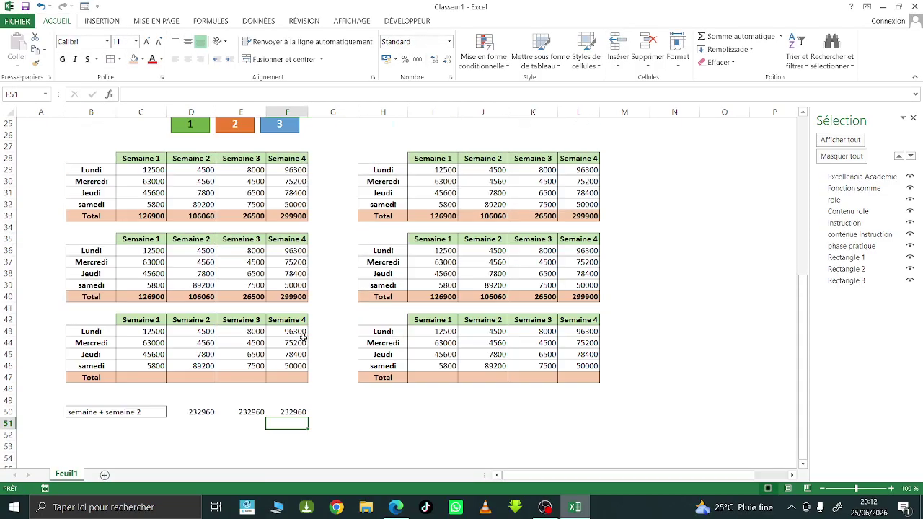
scroll(300, 333, "up", 3)
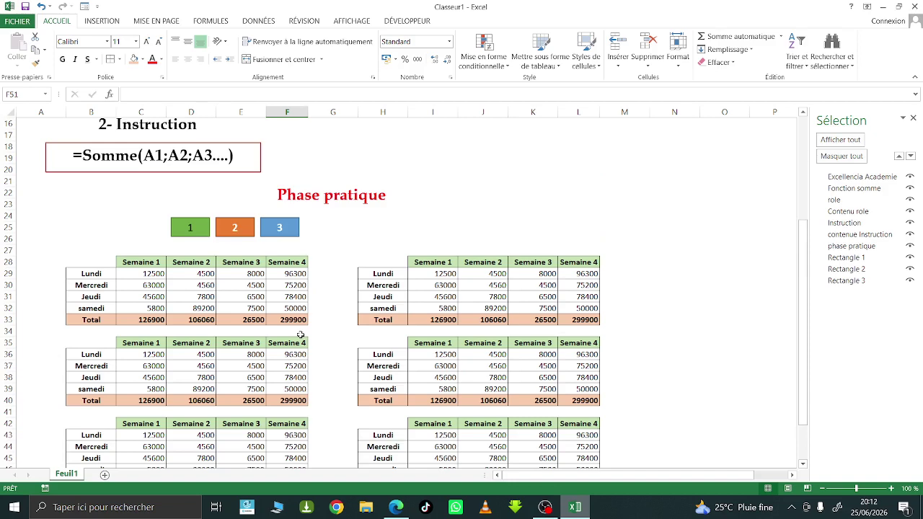
scroll(300, 335, "up", 2)
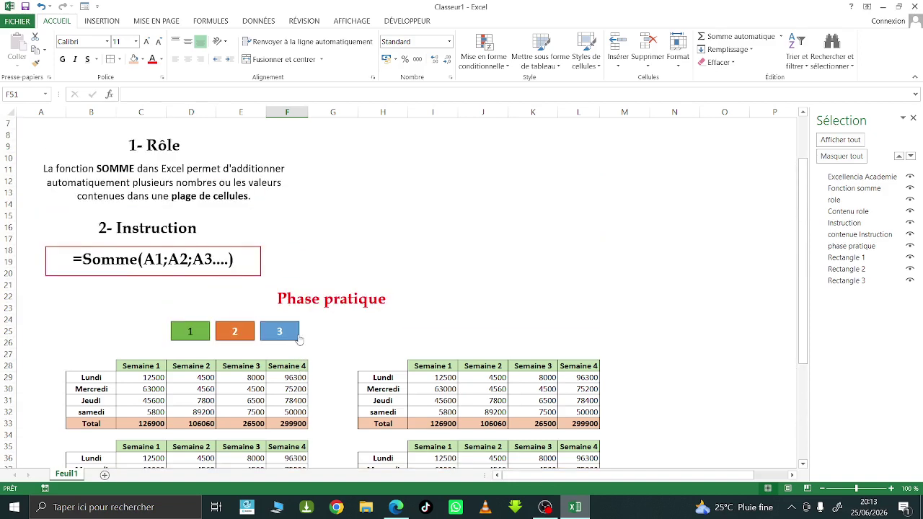
scroll(294, 331, "up", 3)
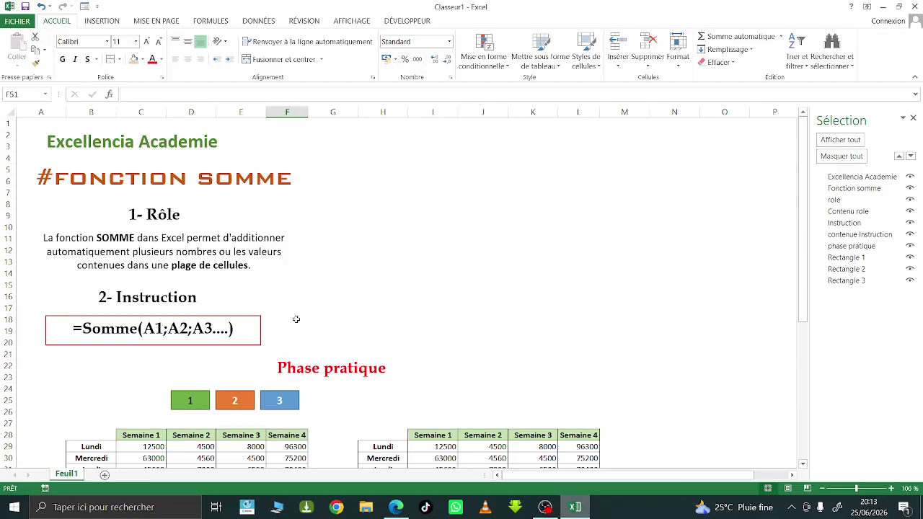
scroll(296, 319, "down", 4)
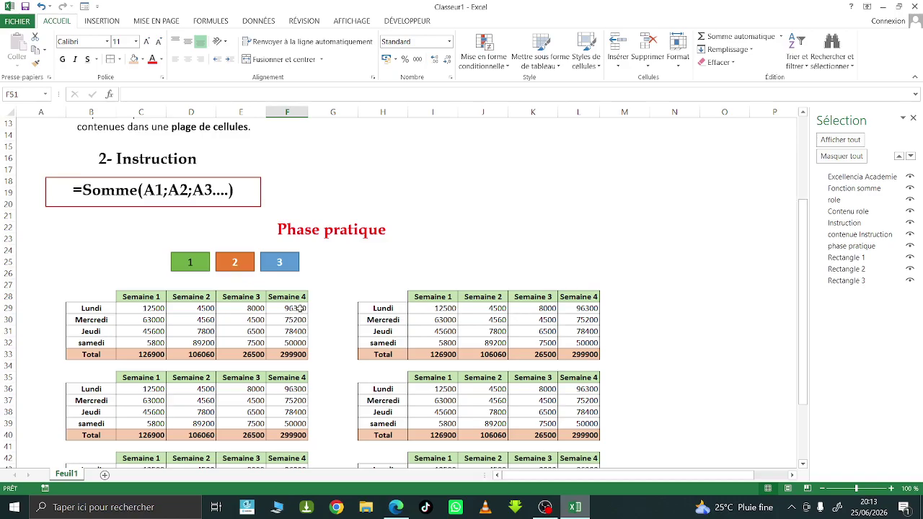
scroll(298, 329, "up", 1)
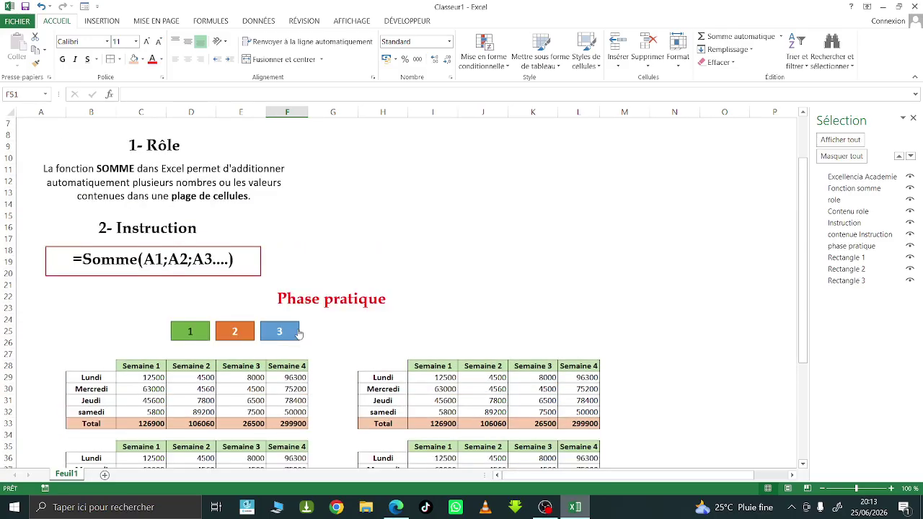